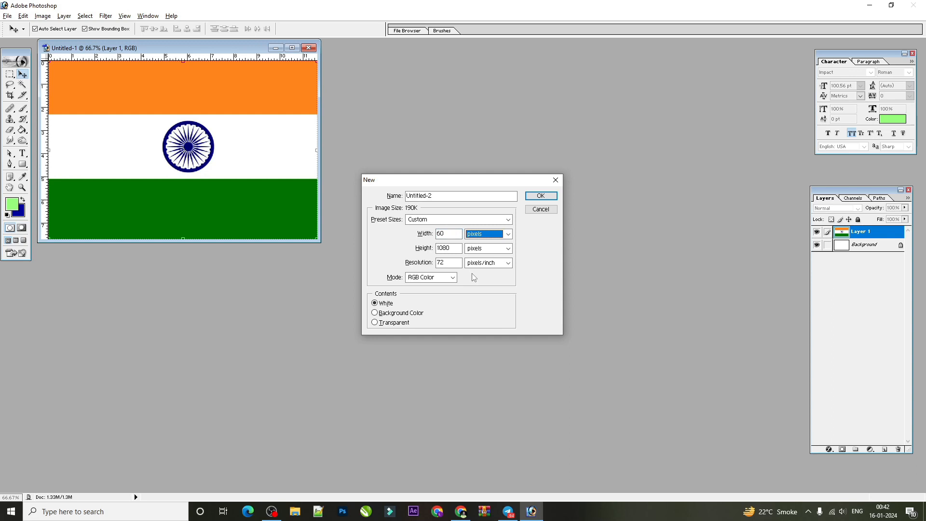
# Create a new RGB Color document 60 by 36 inches at 72 pixels/inch with white contents
pyautogui.write('36')
pyautogui.press('Tab')
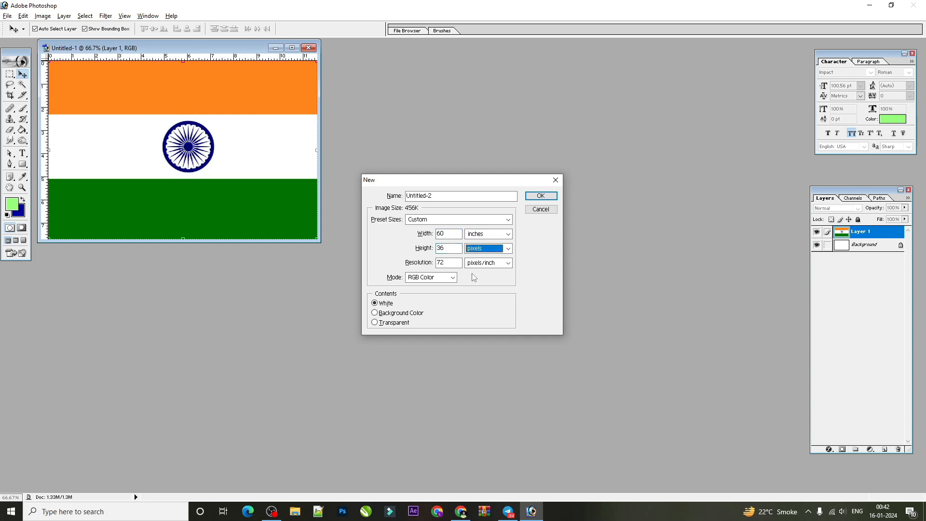
pyautogui.press('Tab')
pyautogui.press('Tab')
pyautogui.press('Tab')
pyautogui.press('Down')
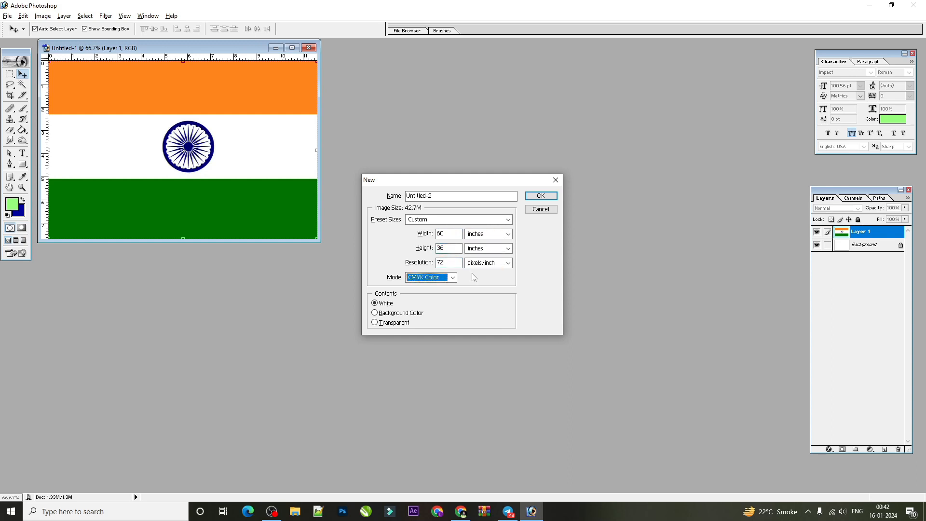
pyautogui.press('Up')
pyautogui.press('Return')
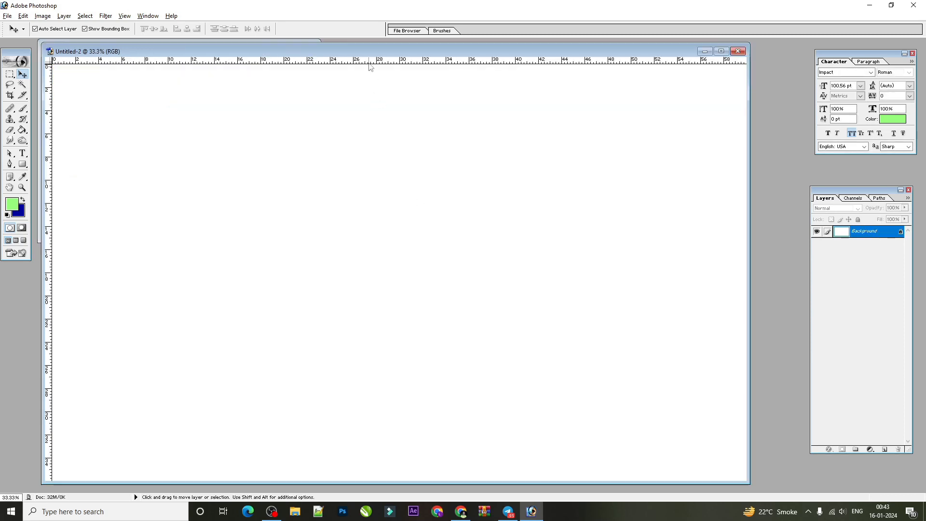
# Copy the Indian flag layer from Untitled-1 into the new Untitled-2 document and close Untitled-1
pyautogui.moveTo(372, 54); pyautogui.dragTo(426, 67)
pyautogui.click(82, 100)
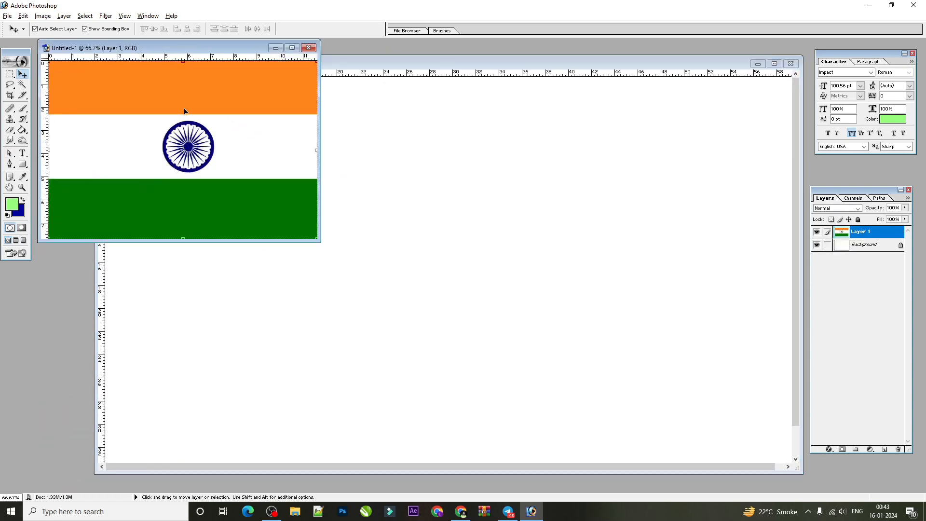
pyautogui.moveTo(198, 123); pyautogui.dragTo(323, 210)
pyautogui.click(309, 49)
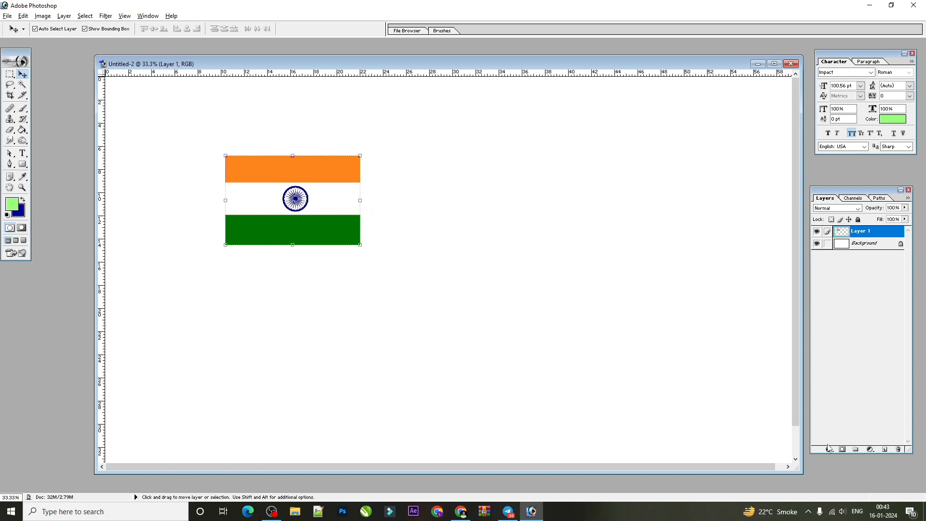
# Add a new layer between the Background and the flag layer and fill the whole canvas with dark blue
pyautogui.click(668, 307)
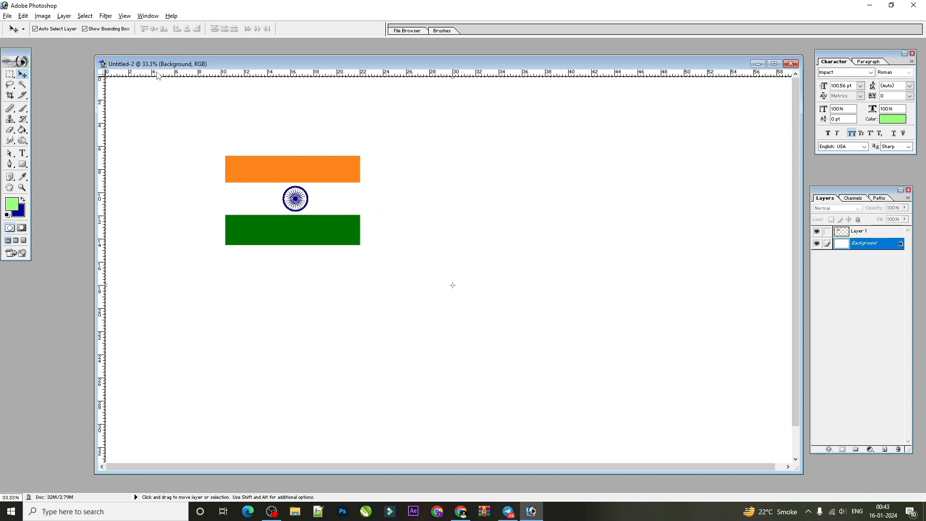
pyautogui.click(774, 65)
pyautogui.hotkey('ctrl', 'a')
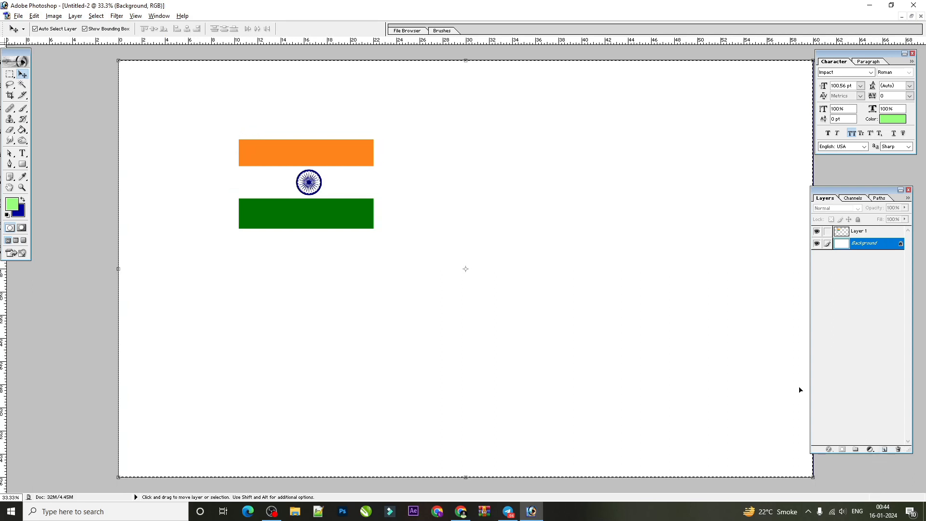
pyautogui.click(884, 450)
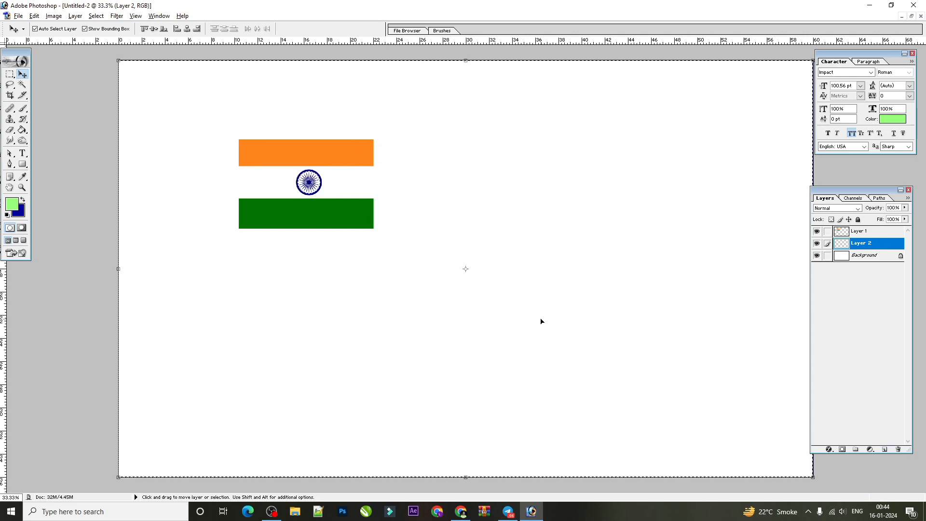
pyautogui.hotkey('alt', 'BackSpace')
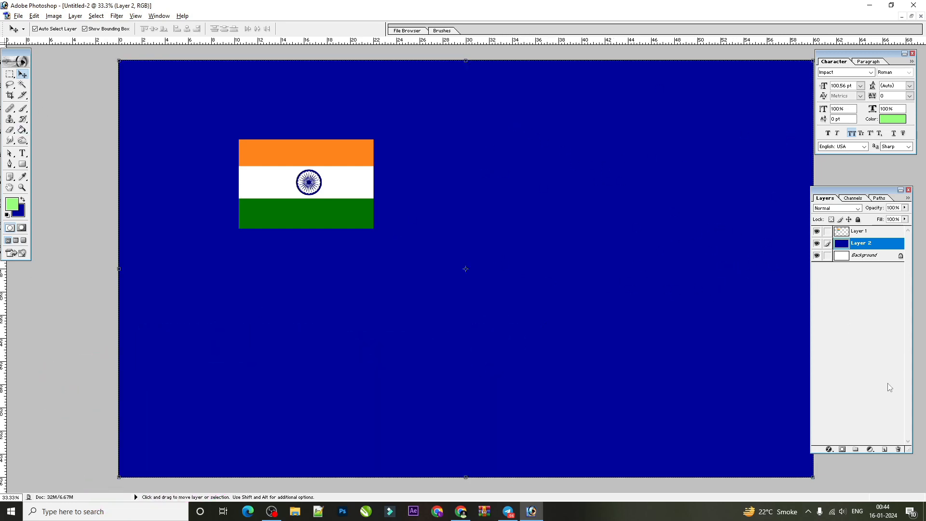
# Add a Gradient Overlay to the dark blue layer and open its gradient for editing
pyautogui.click(829, 451)
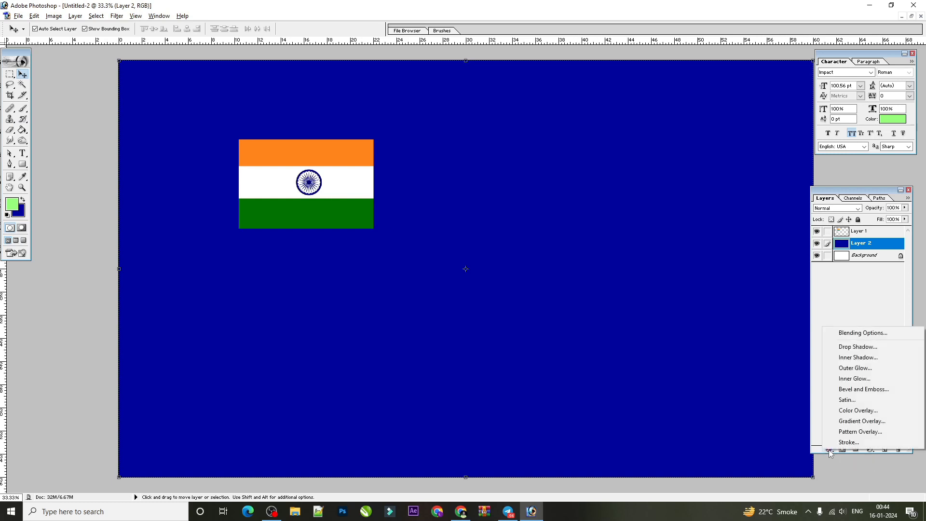
pyautogui.click(853, 423)
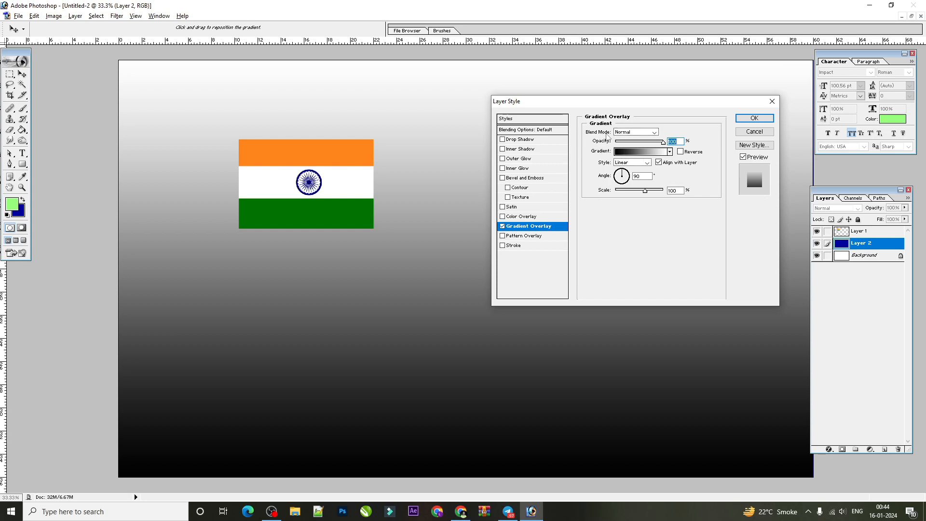
pyautogui.click(634, 151)
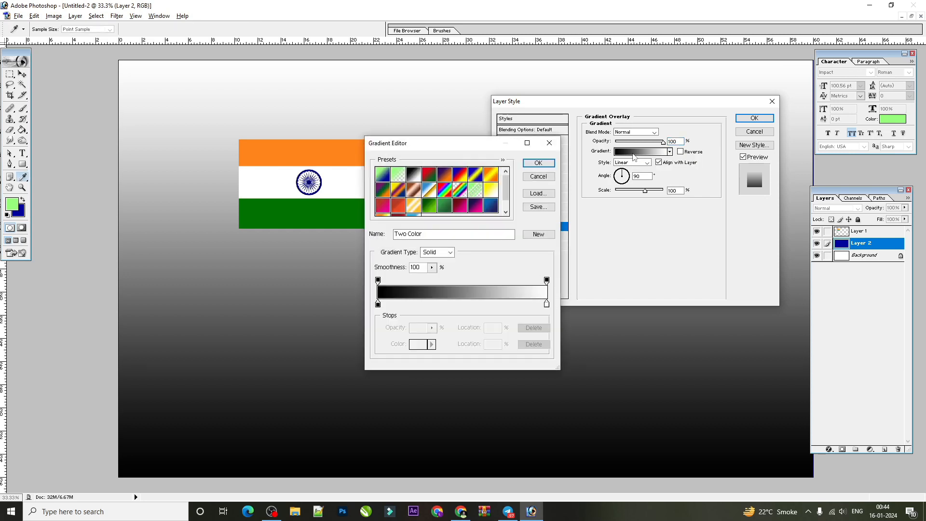
pyautogui.moveTo(433, 146); pyautogui.dragTo(553, 140)
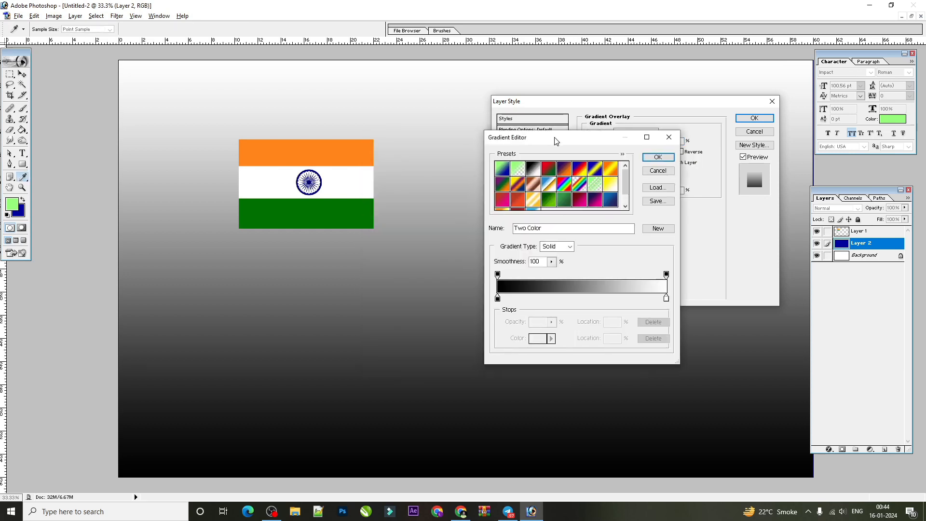
# Set the gradient's 0% color stop to the flag's green (027302) and its 100% stop to the flag's orange
pyautogui.click(499, 300)
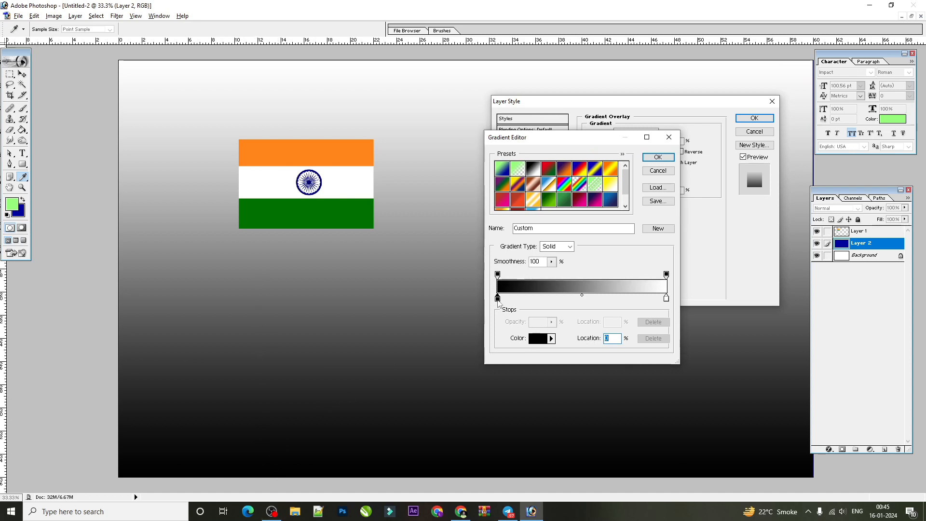
pyautogui.moveTo(499, 300)
pyautogui.mouseDown()
pyautogui.moveTo(579, 299)
pyautogui.moveTo(488, 307)
pyautogui.moveTo(556, 300)
pyautogui.moveTo(475, 297)
pyautogui.moveTo(571, 300)
pyautogui.moveTo(496, 301)
pyautogui.mouseUp()
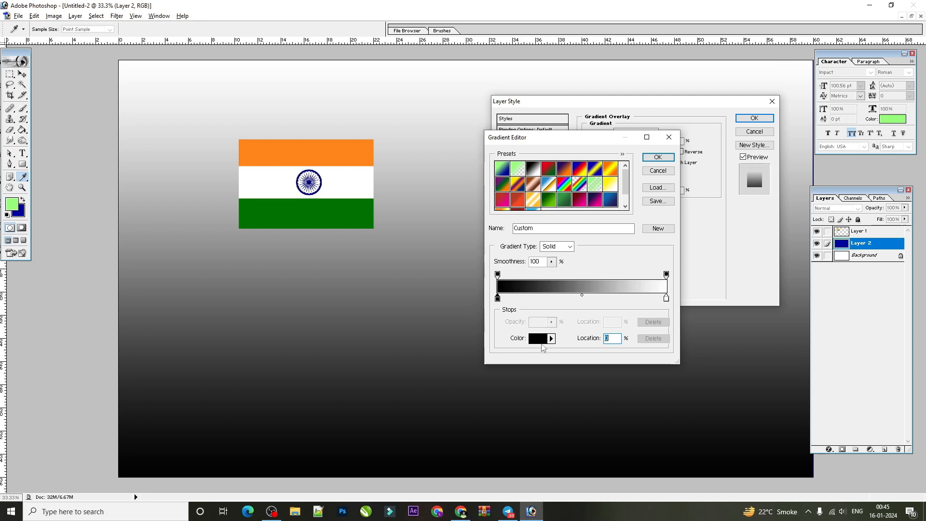
pyautogui.click(498, 300)
pyautogui.click(667, 299)
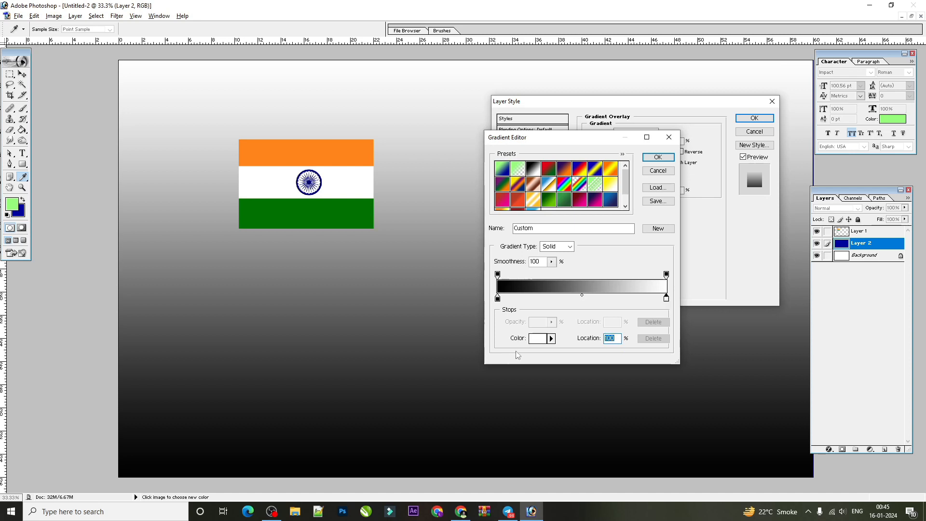
pyautogui.click(497, 299)
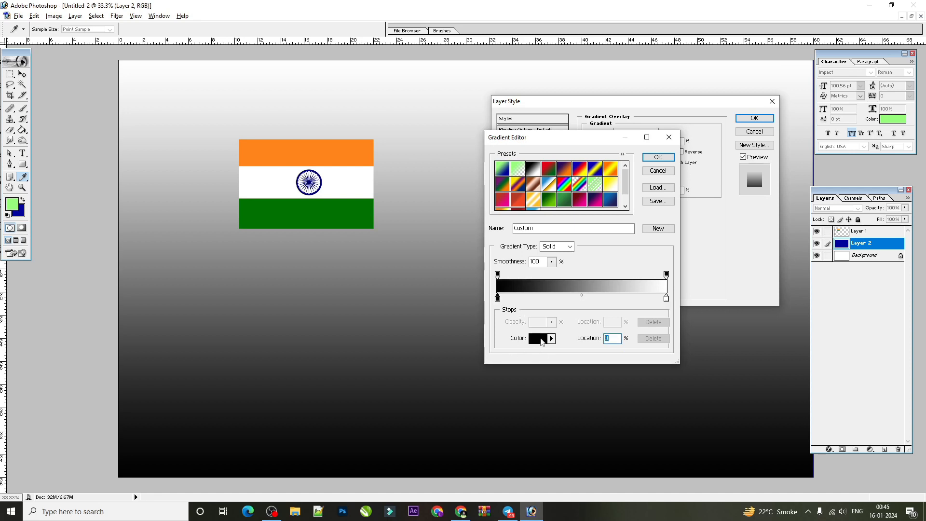
pyautogui.click(542, 341)
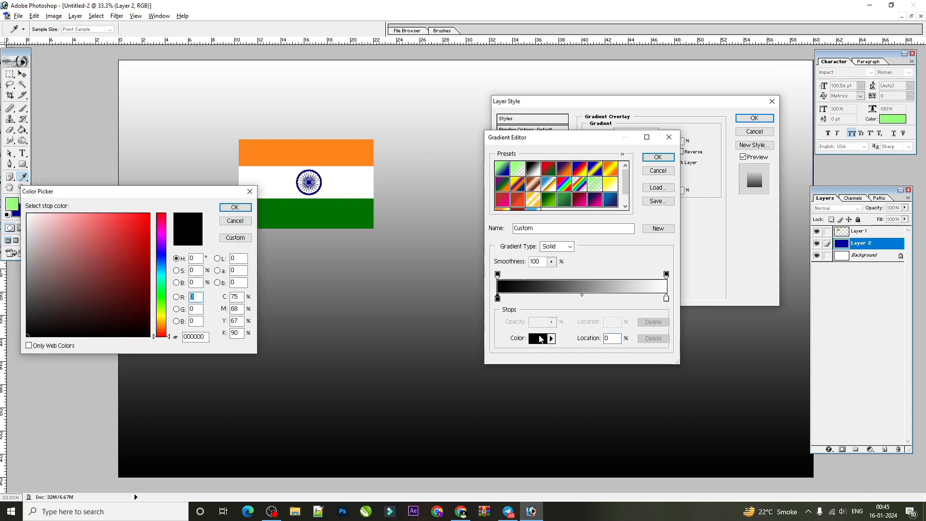
pyautogui.click(326, 218)
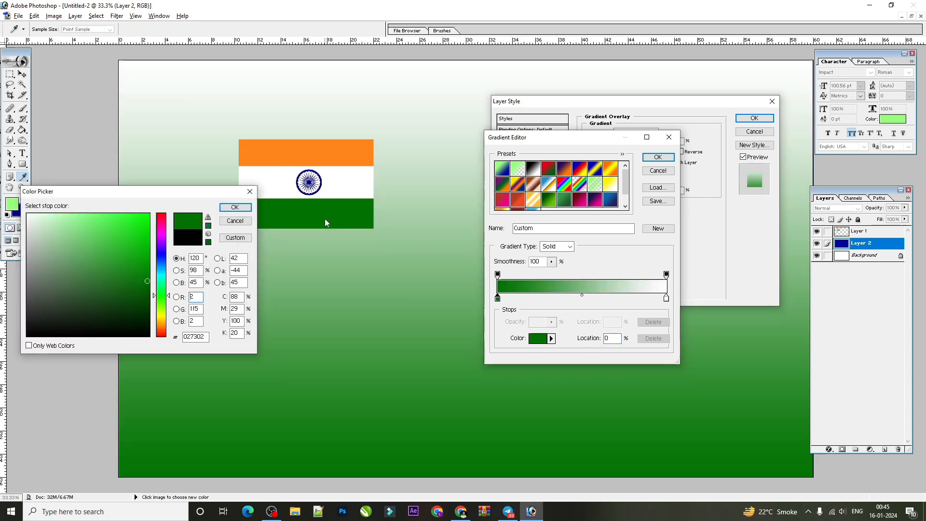
pyautogui.click(235, 208)
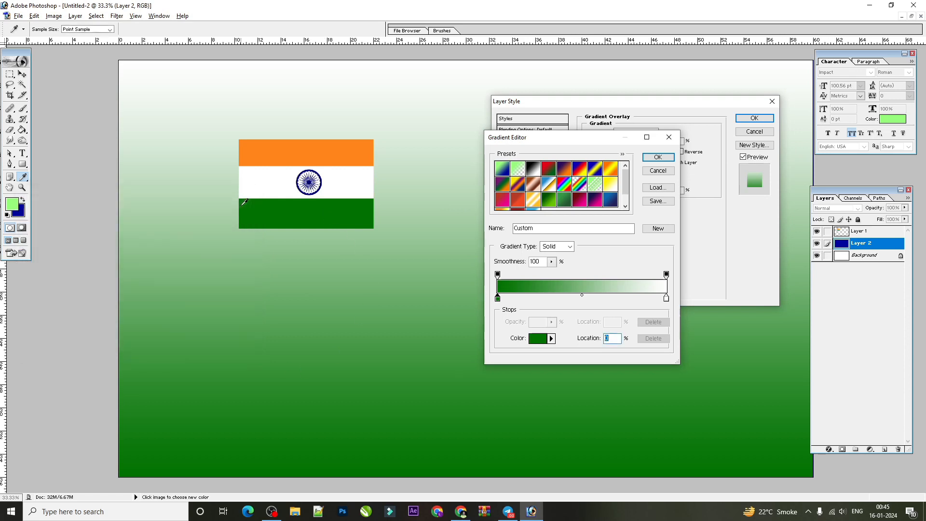
pyautogui.click(667, 298)
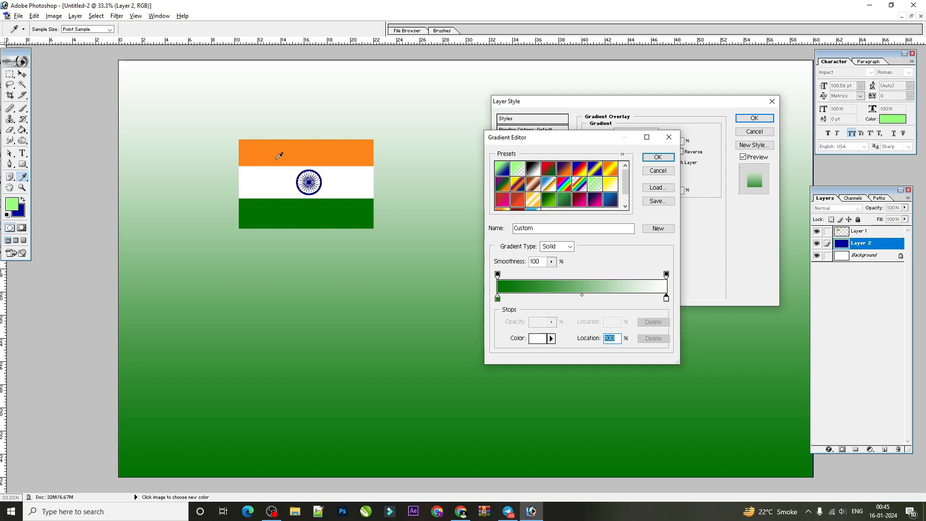
pyautogui.click(342, 146)
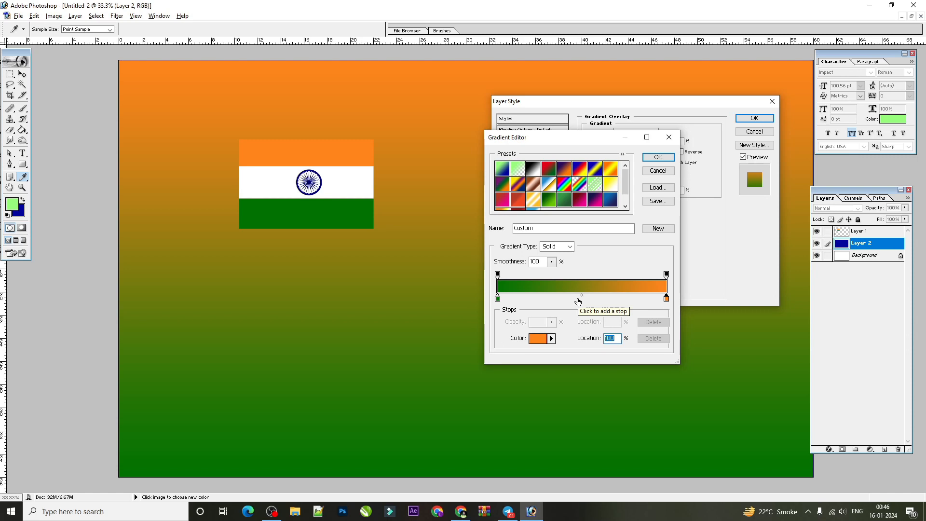
# Add a white (FFFFFF) color stop to the gradient at 48%
pyautogui.click(579, 300)
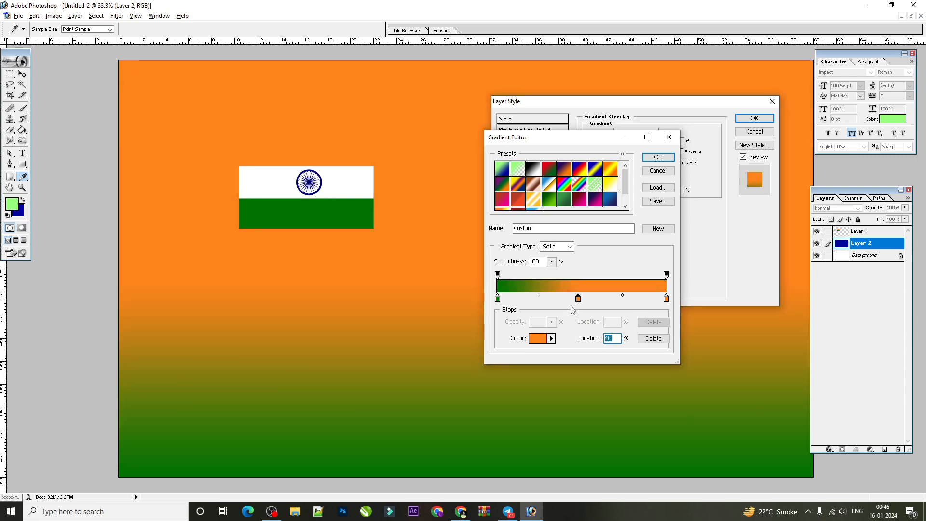
pyautogui.click(540, 339)
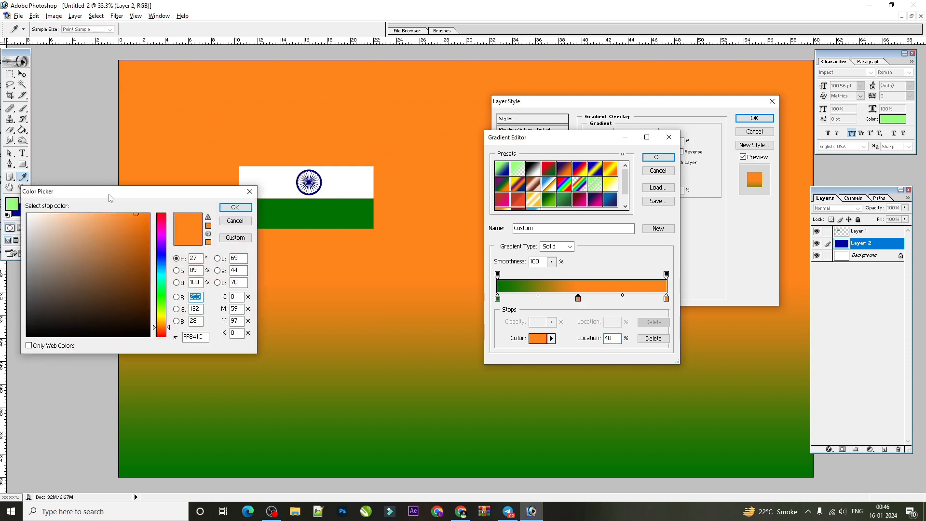
pyautogui.moveTo(110, 193); pyautogui.dragTo(218, 212)
pyautogui.click(149, 253)
pyautogui.click(135, 234)
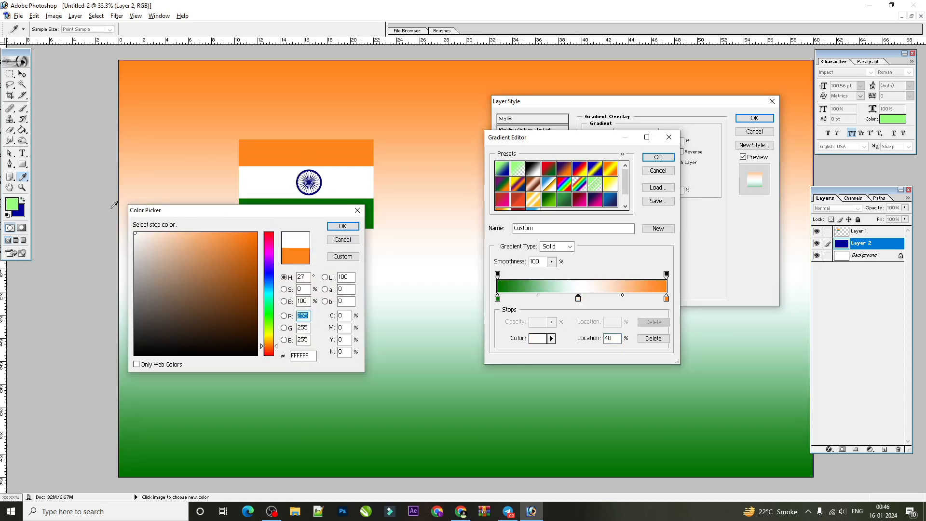
pyautogui.click(350, 226)
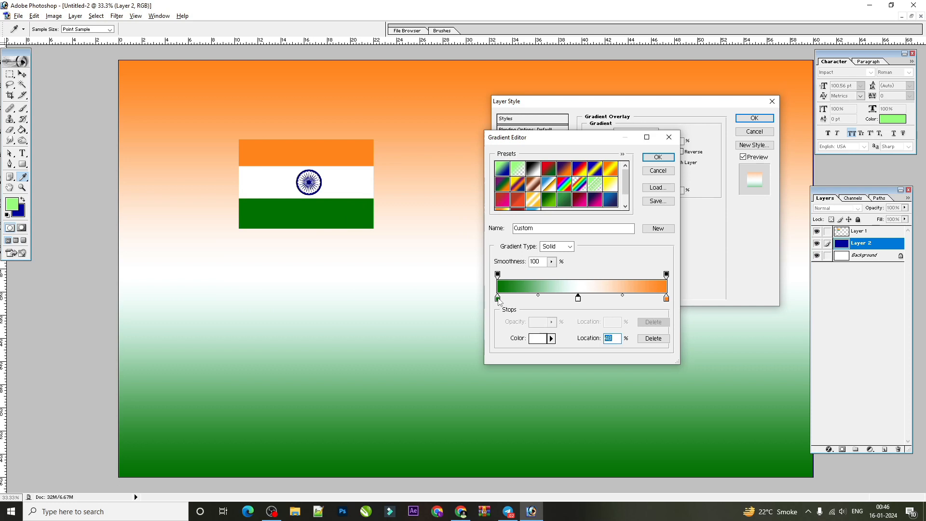
# Move the dark green stop to 7% and add a brighter green (09C709) color stop at 26%
pyautogui.moveTo(498, 299)
pyautogui.mouseDown()
pyautogui.moveTo(544, 301)
pyautogui.moveTo(499, 302)
pyautogui.moveTo(523, 303)
pyautogui.moveTo(509, 302)
pyautogui.mouseUp()
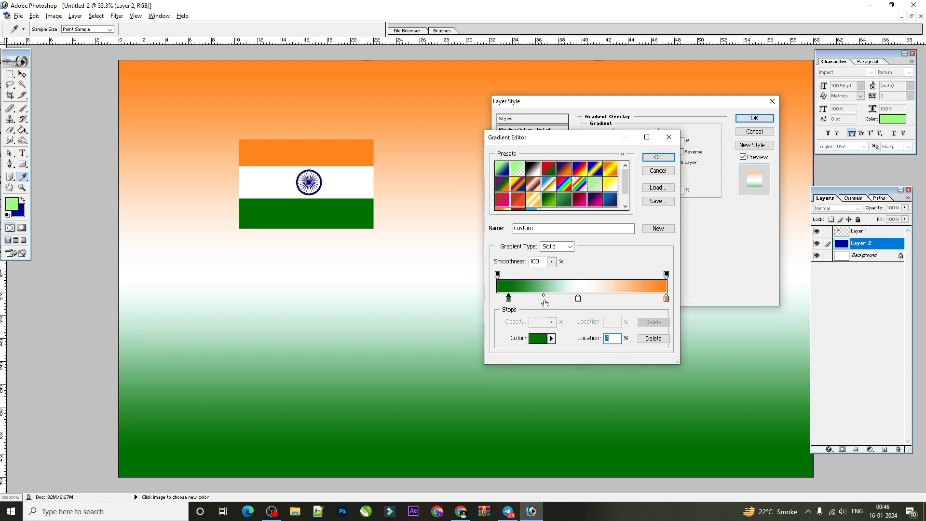
pyautogui.click(545, 302)
pyautogui.moveTo(546, 299); pyautogui.dragTo(542, 297)
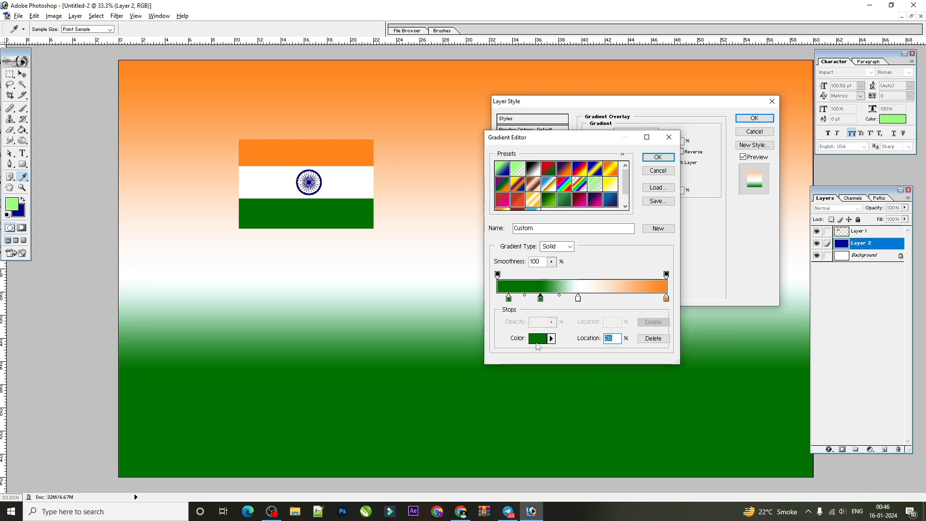
pyautogui.click(538, 338)
pyautogui.moveTo(240, 272); pyautogui.dragTo(252, 259)
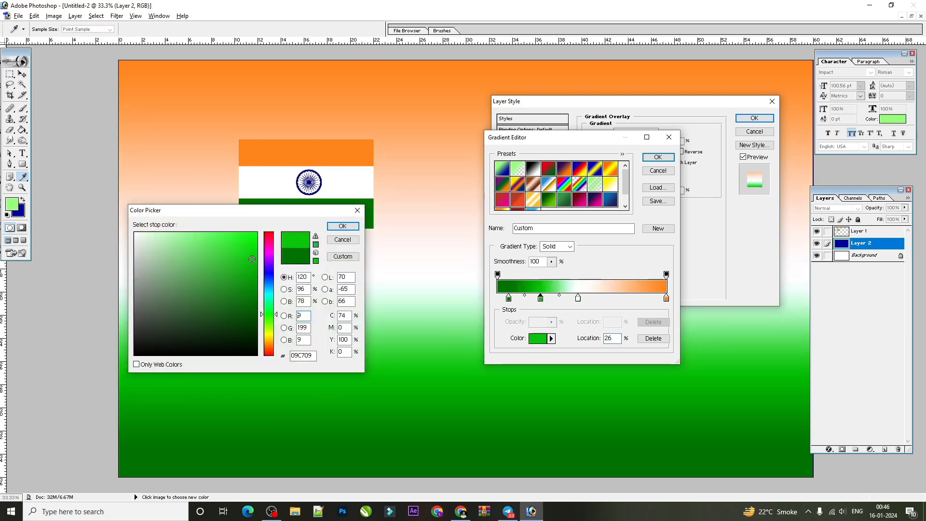
pyautogui.click(343, 226)
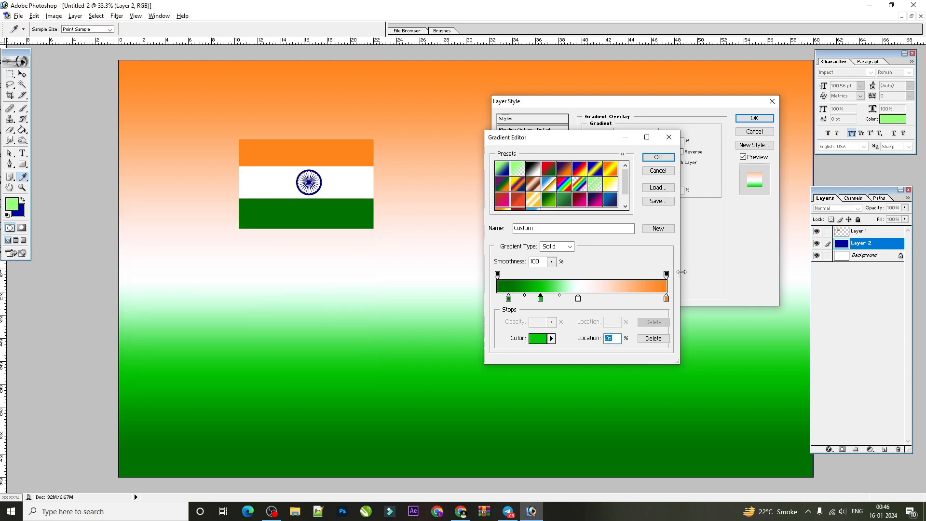
# Change the 100% color stop to deeper orange FF6600 and add a matching orange stop at 80%
pyautogui.click(666, 298)
pyautogui.click(538, 338)
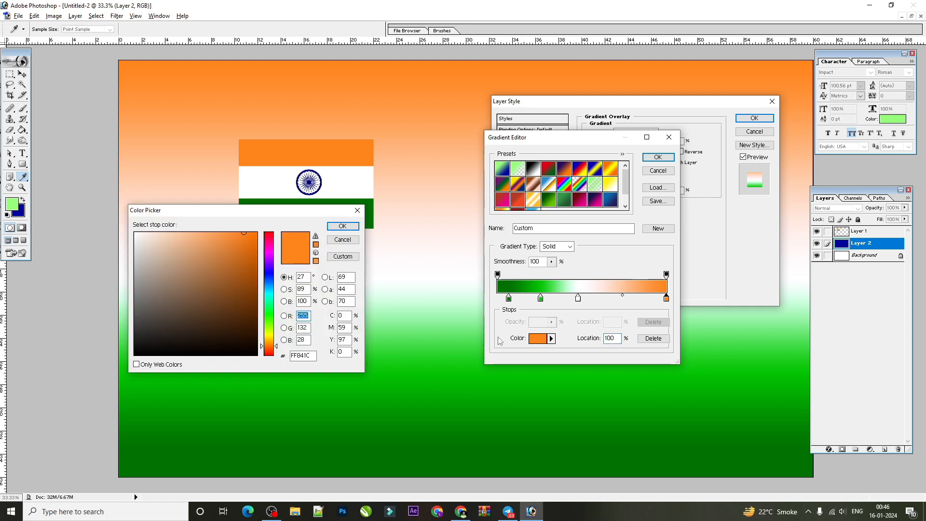
pyautogui.click(266, 351)
pyautogui.click(266, 348)
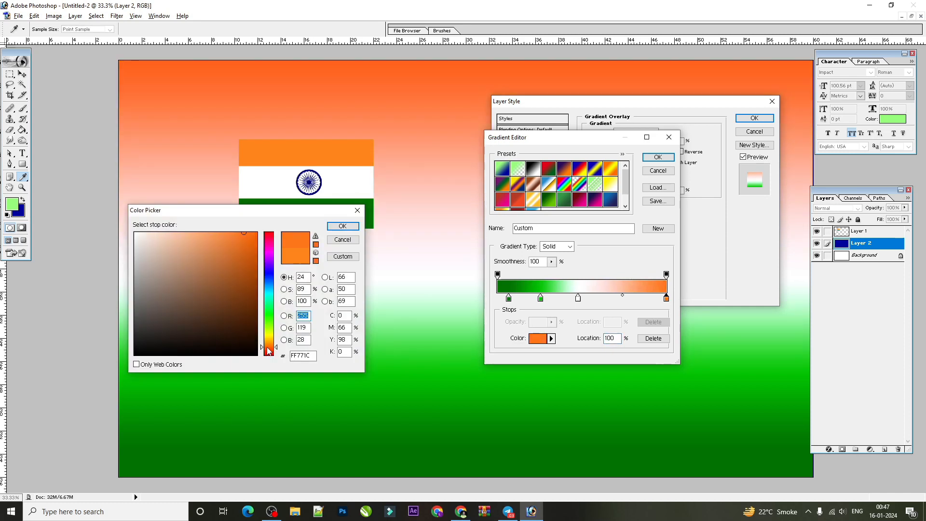
pyautogui.click(257, 233)
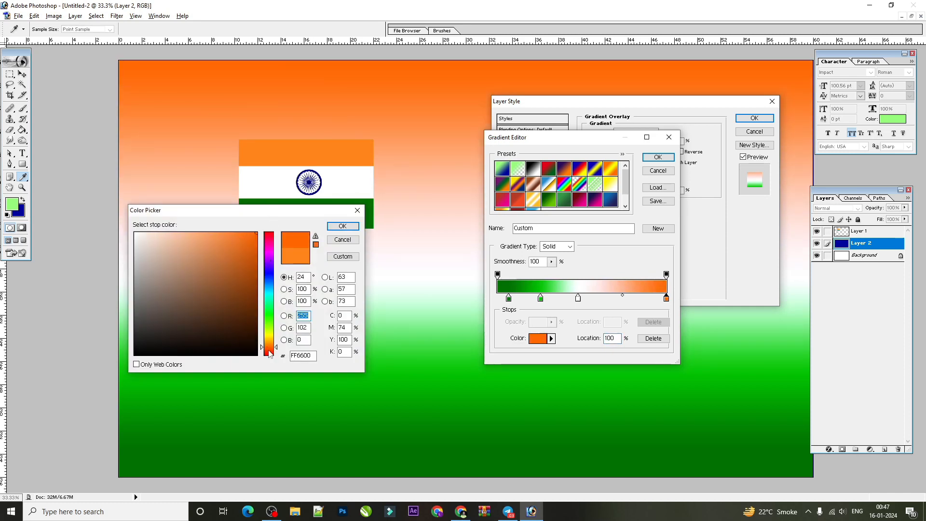
pyautogui.click(343, 226)
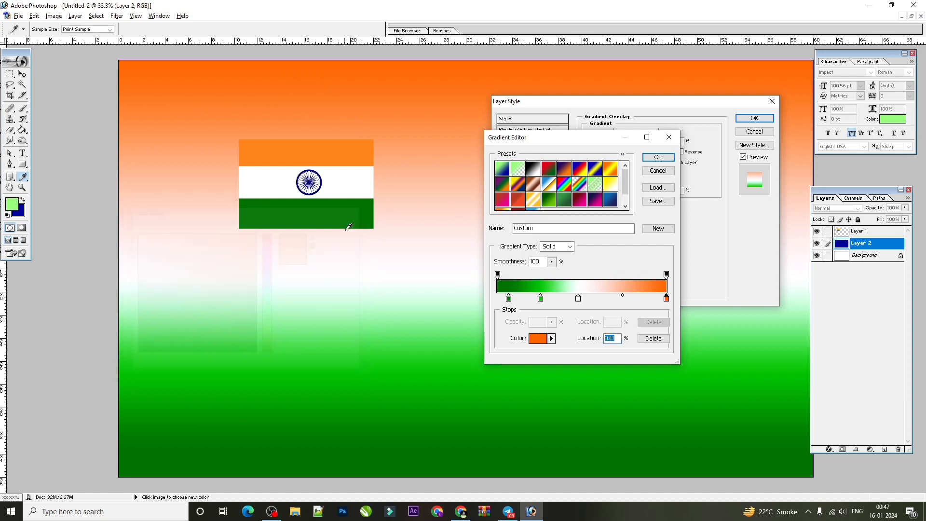
pyautogui.click(634, 301)
pyautogui.moveTo(635, 302); pyautogui.dragTo(635, 302)
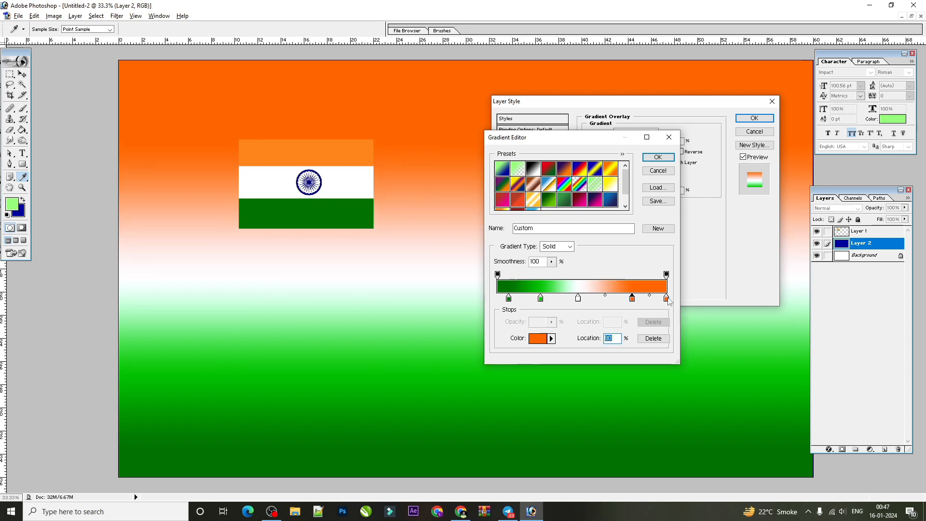
# Move the gradient's dark green stop to 0% and its white stop to 52%
pyautogui.moveTo(508, 298); pyautogui.dragTo(498, 299)
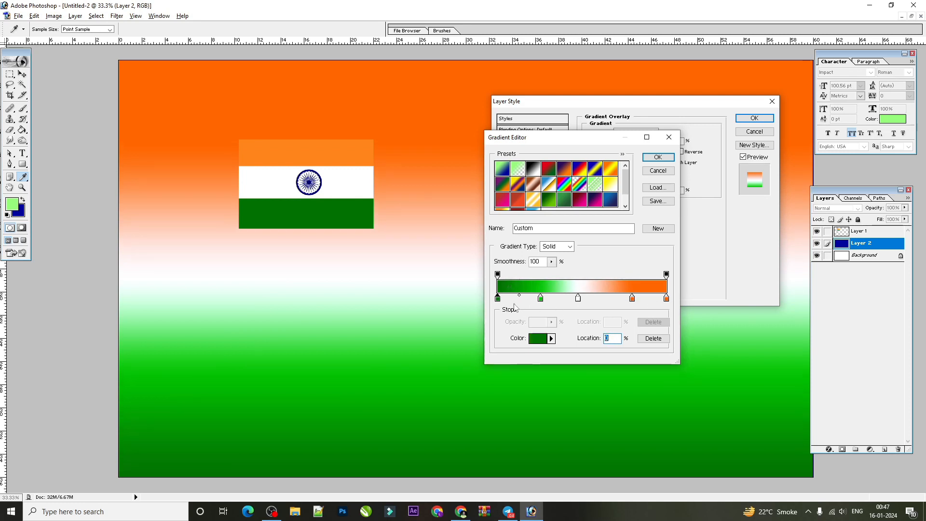
pyautogui.click(667, 299)
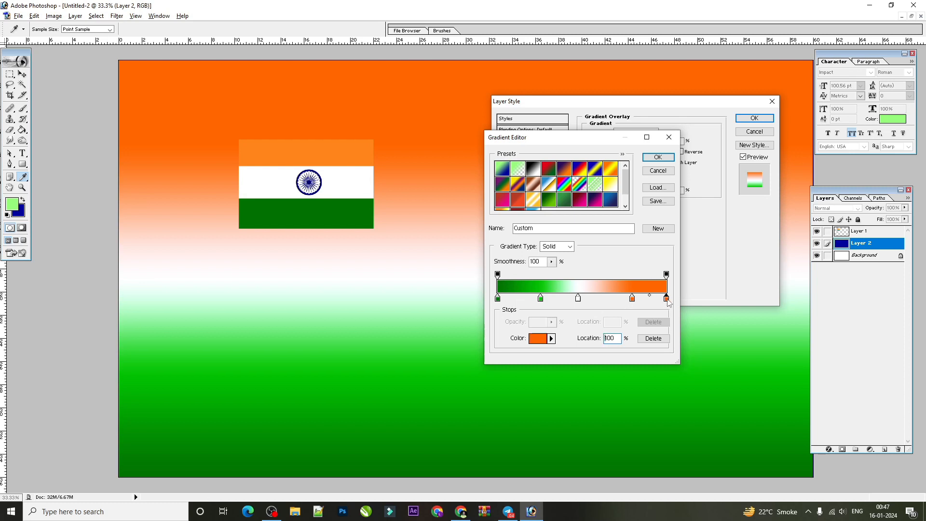
pyautogui.moveTo(578, 299); pyautogui.dragTo(585, 300)
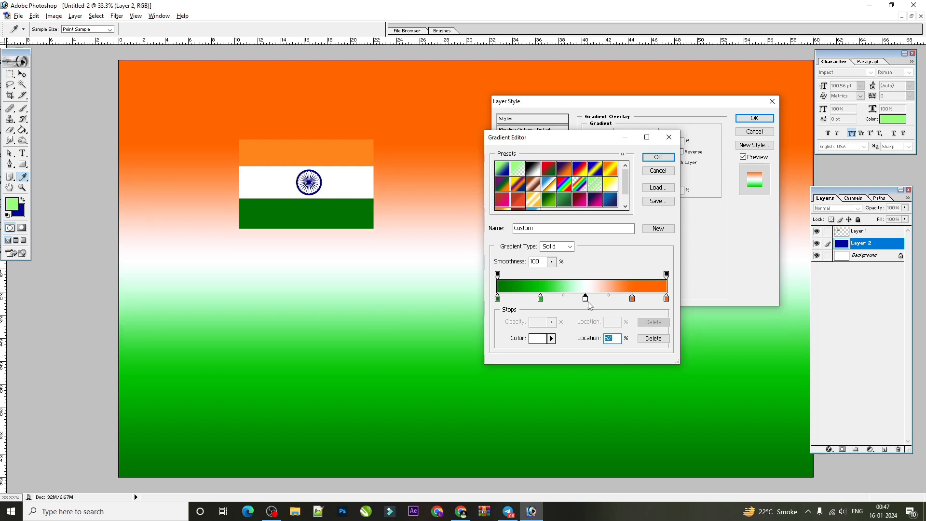
# Change the 80% color stop to lighter orange FF8A00 and apply the gradient overlay
pyautogui.click(633, 300)
pyautogui.click(538, 341)
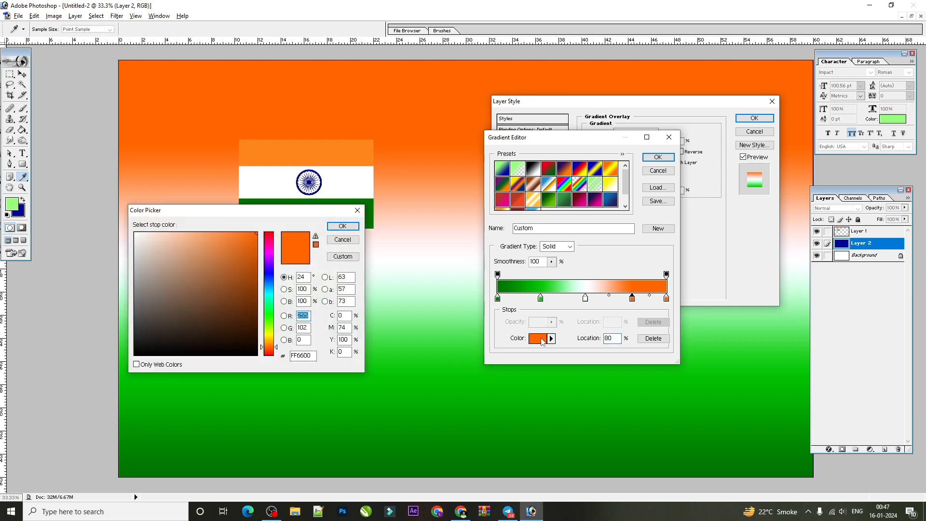
pyautogui.moveTo(273, 349); pyautogui.dragTo(272, 347)
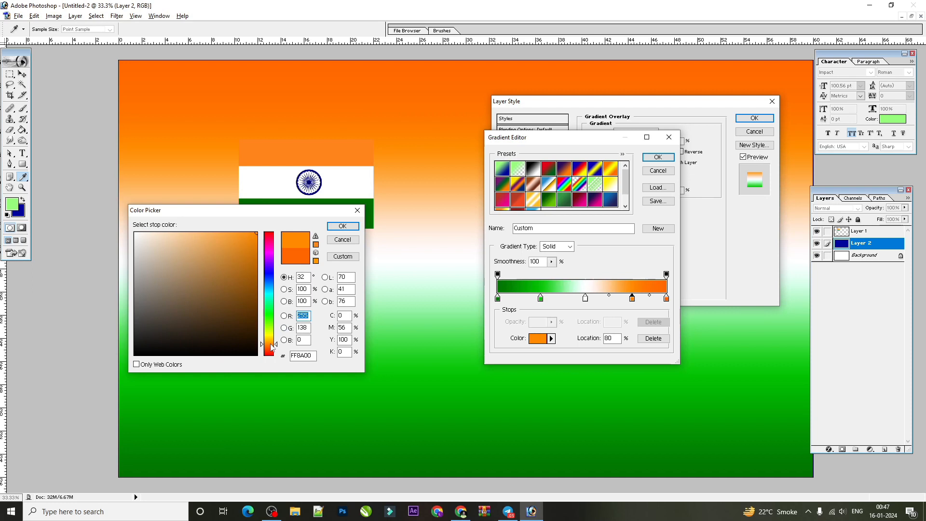
pyautogui.click(342, 226)
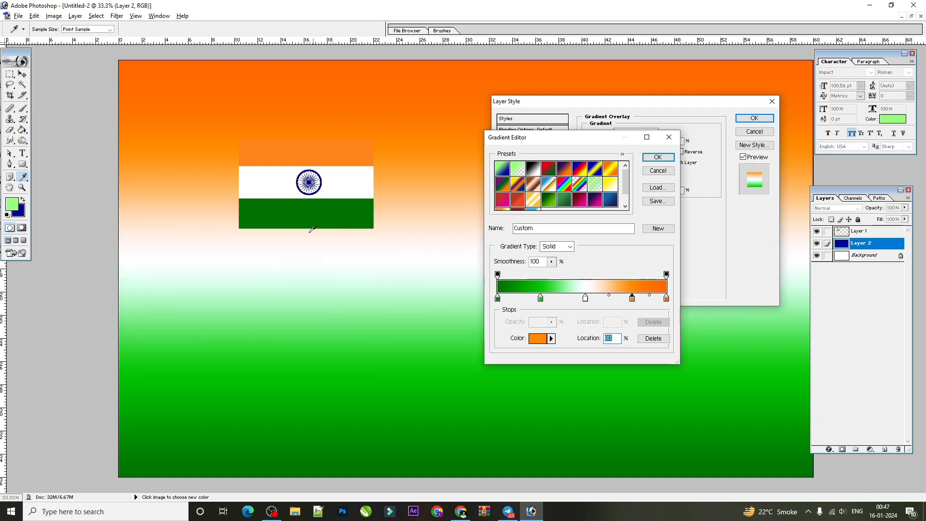
pyautogui.click(658, 157)
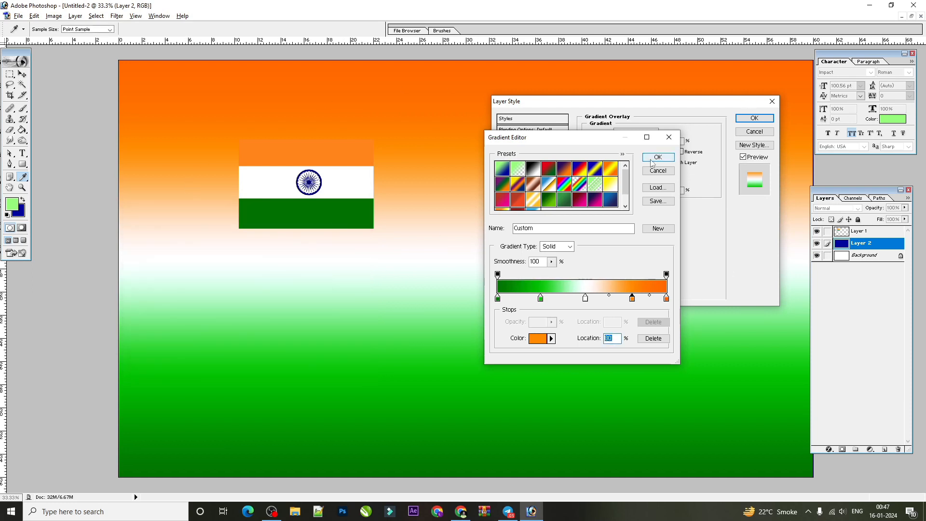
pyautogui.click(754, 119)
# Move the flag to the upper middle of the banner, just right of its centre
pyautogui.moveTo(349, 198); pyautogui.dragTo(558, 200)
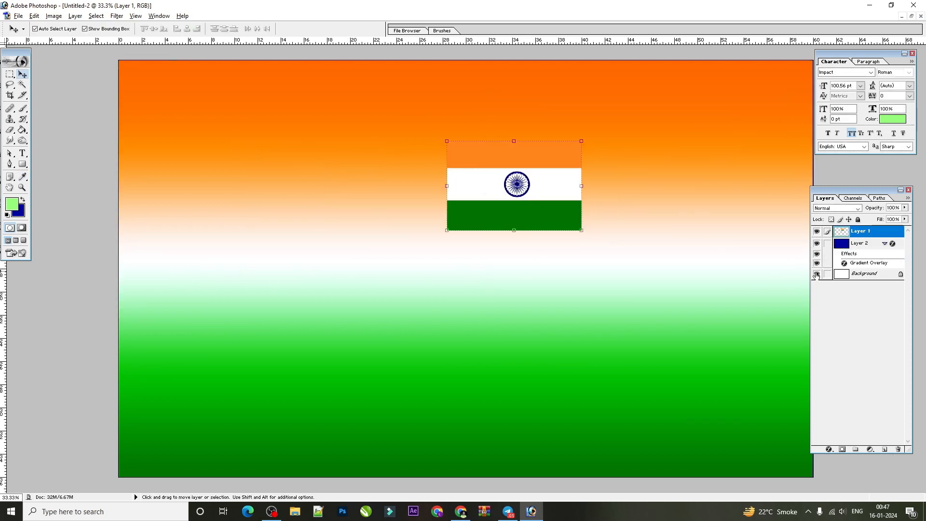
pyautogui.click(829, 450)
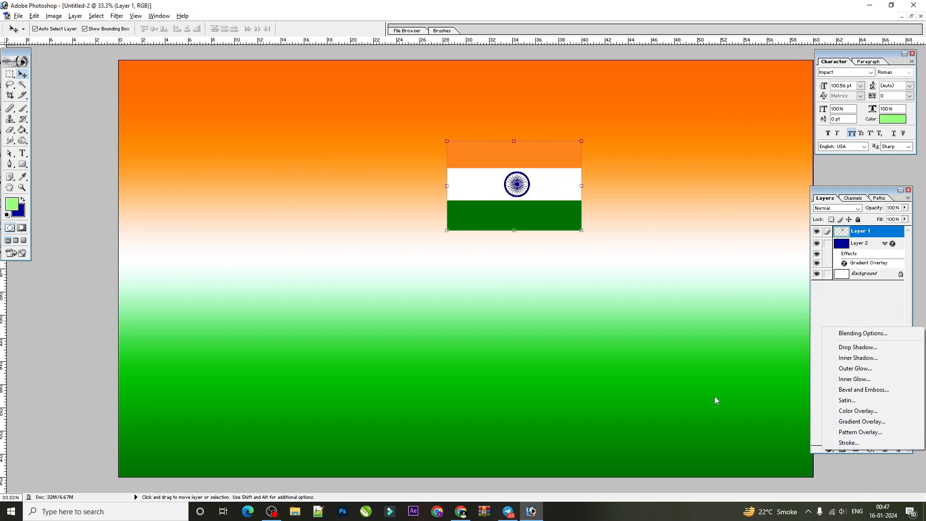
pyautogui.click(793, 299)
# Widen the background gradient's white band by adding a second white stop, placing one at 40% and the other at about 67%
pyautogui.click(829, 449)
pyautogui.click(855, 414)
pyautogui.click(648, 151)
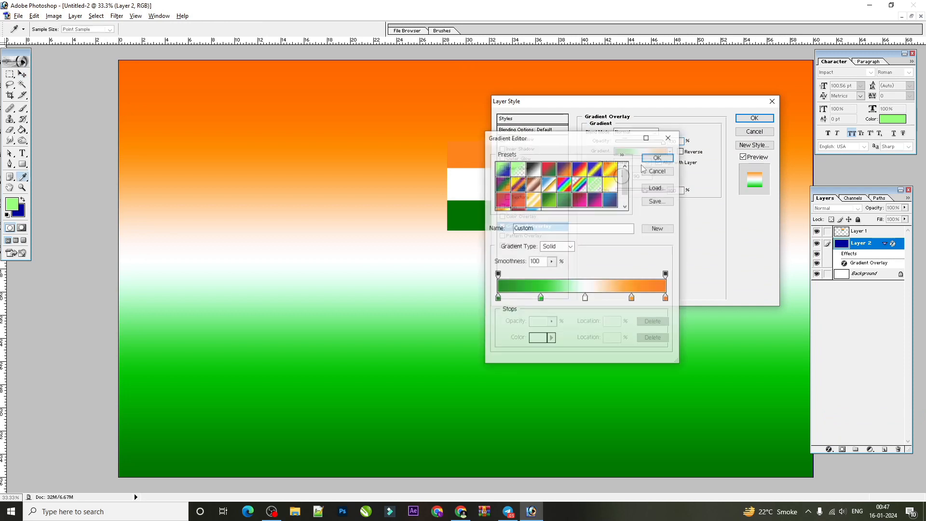
pyautogui.doubleClick(586, 299)
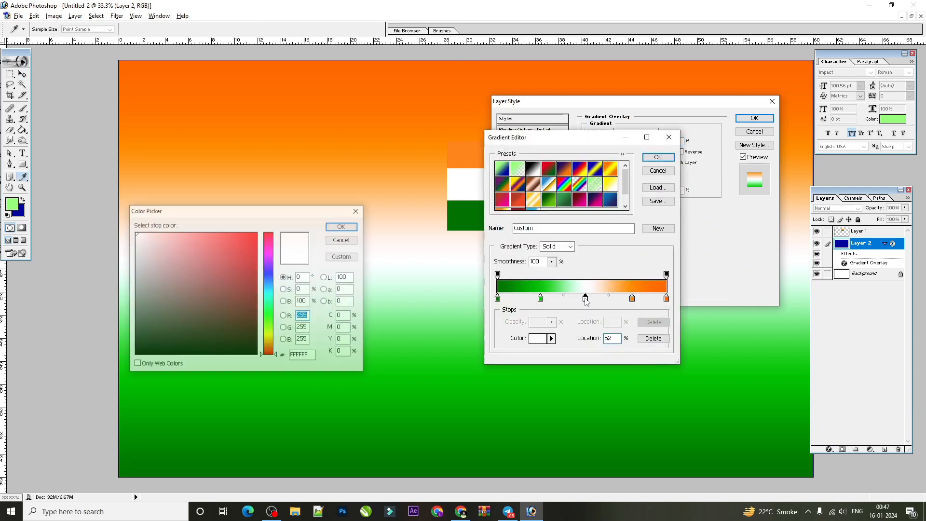
pyautogui.click(343, 226)
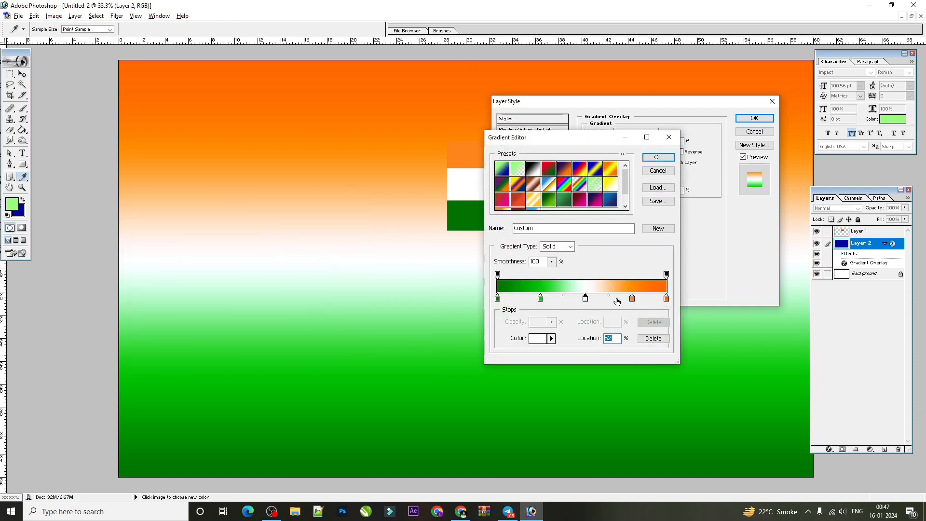
pyautogui.moveTo(586, 300); pyautogui.dragTo(589, 299)
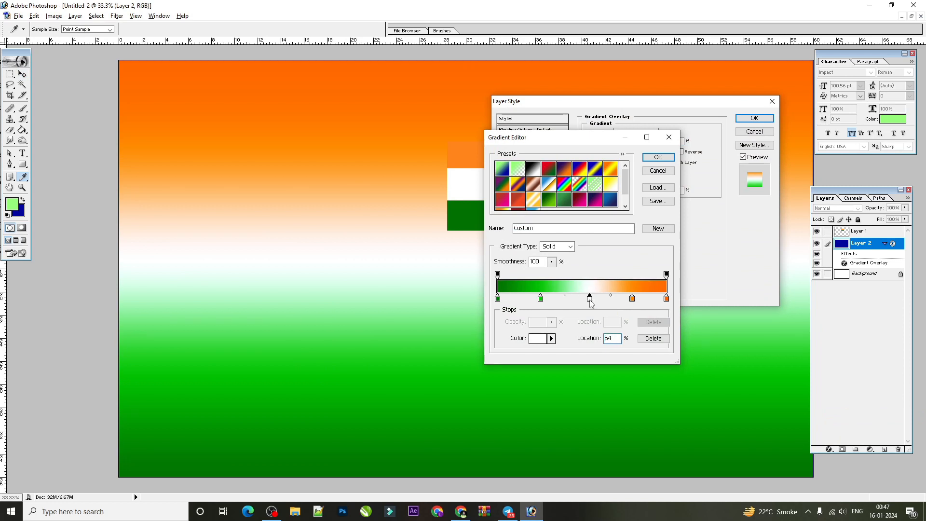
pyautogui.click(571, 299)
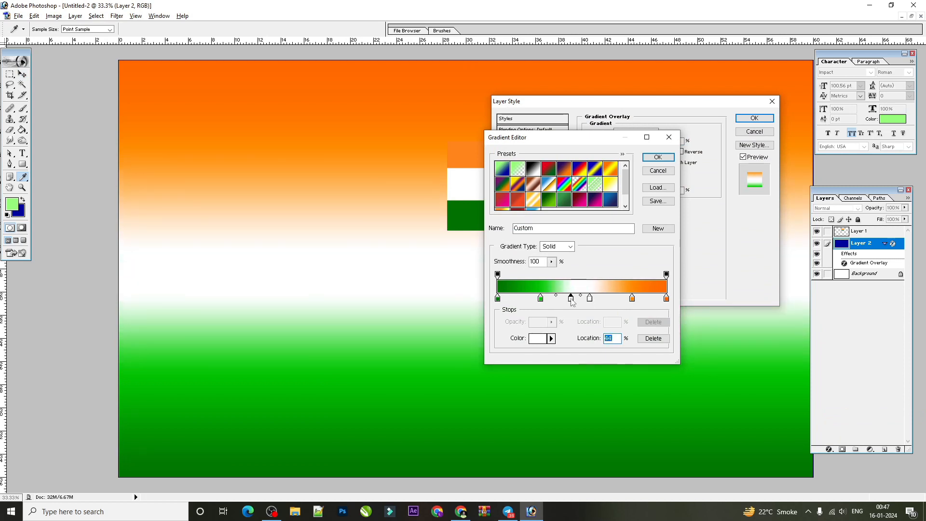
pyautogui.moveTo(589, 299); pyautogui.dragTo(566, 299)
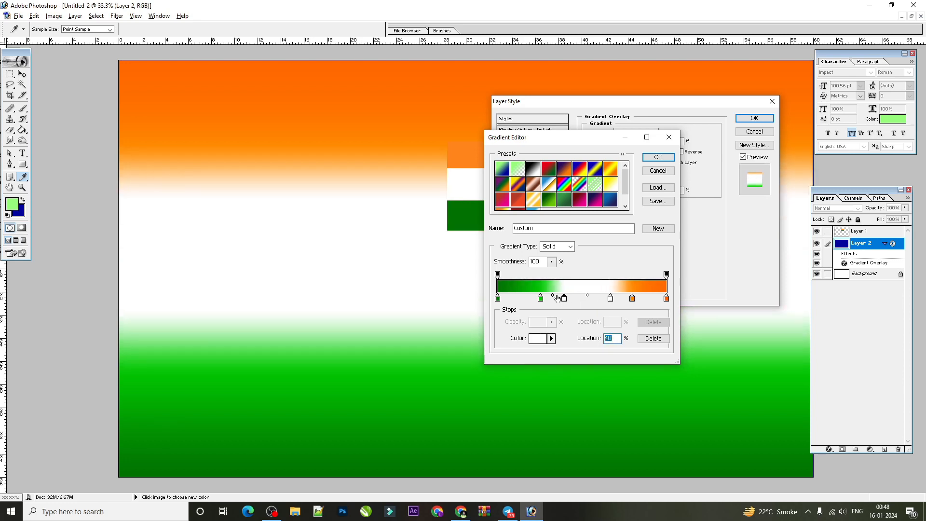
# Move the bright green stop to 20% and the lighter orange stop to 84%, and apply the gradient overlay
pyautogui.moveTo(541, 298); pyautogui.dragTo(531, 299)
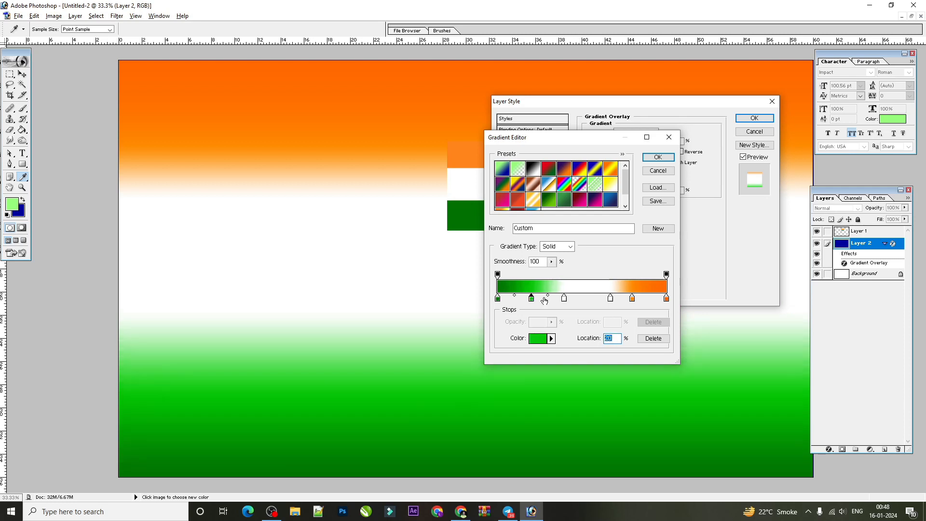
pyautogui.moveTo(633, 303); pyautogui.dragTo(640, 302)
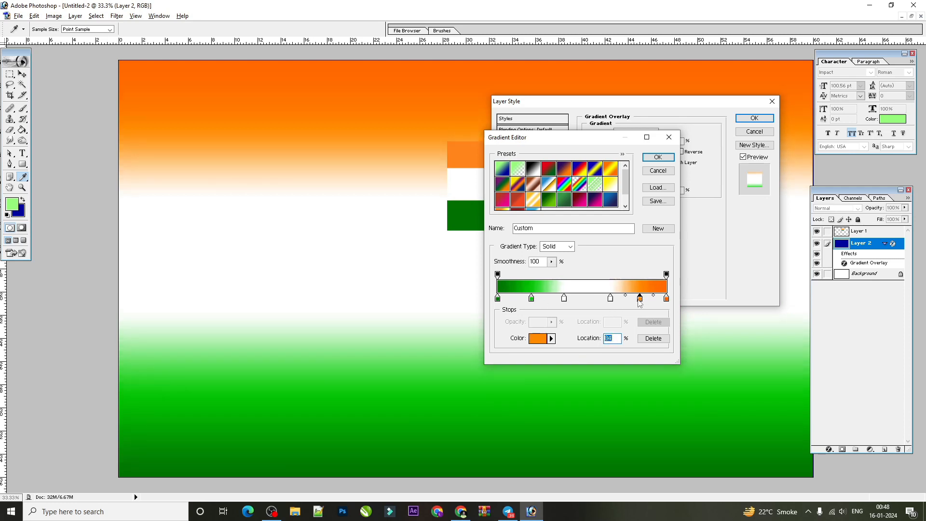
pyautogui.click(658, 157)
pyautogui.press('Return')
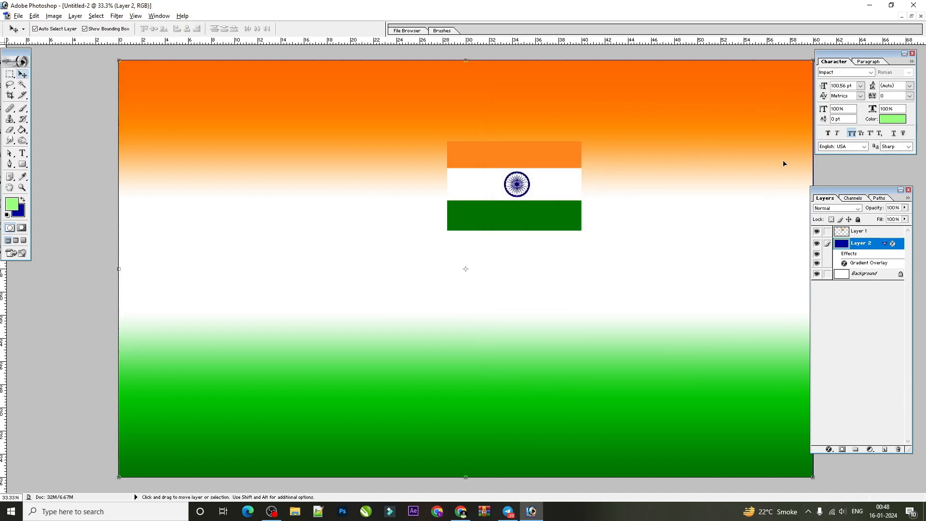
# Move the flag down and right so its Ashoka wheel sits in the background's white band
pyautogui.hotkey('ctrl', '-')
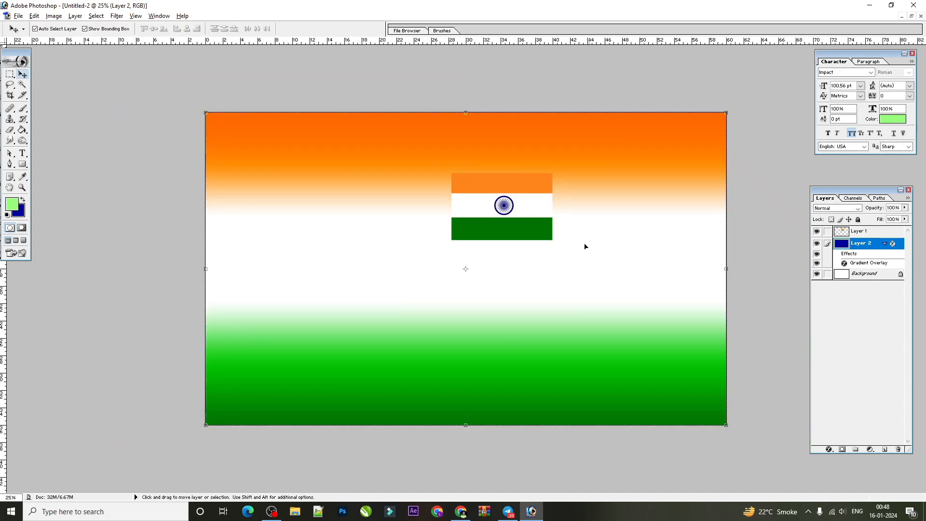
pyautogui.click(520, 216)
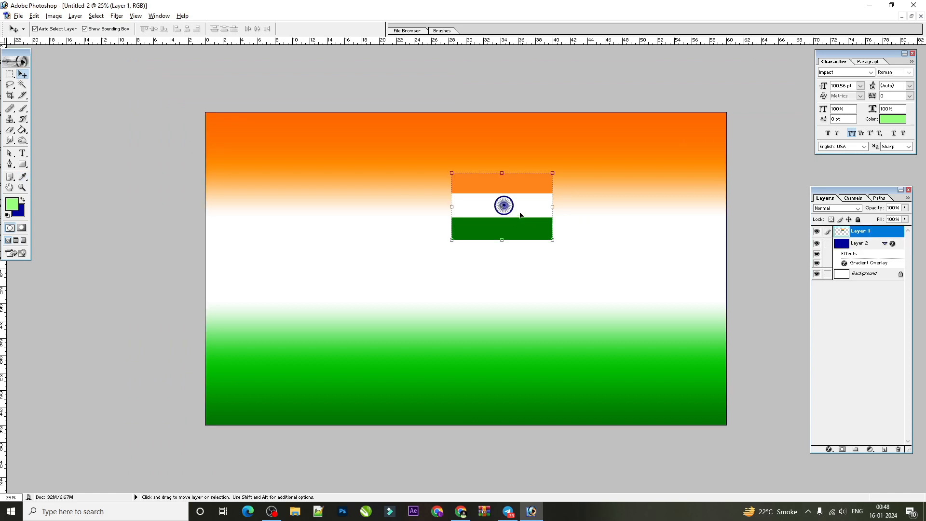
pyautogui.moveTo(520, 215); pyautogui.dragTo(568, 246)
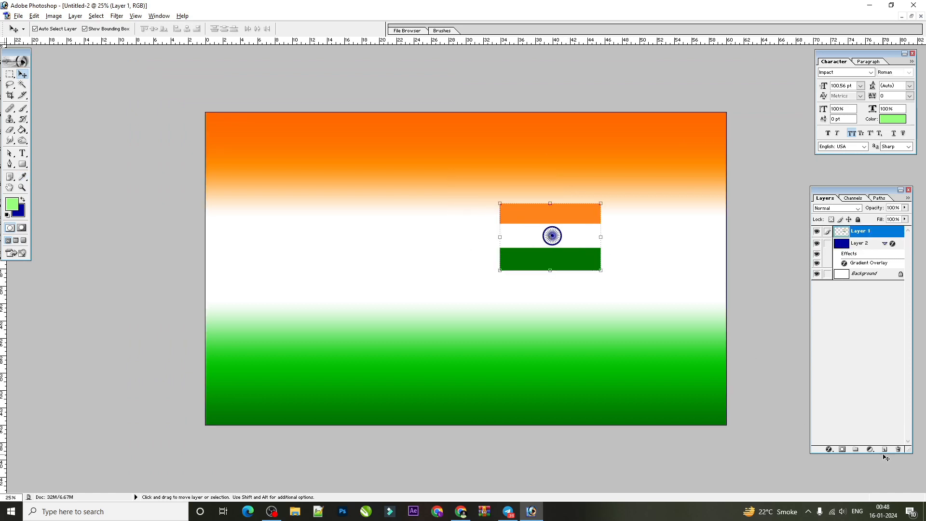
pyautogui.click(829, 449)
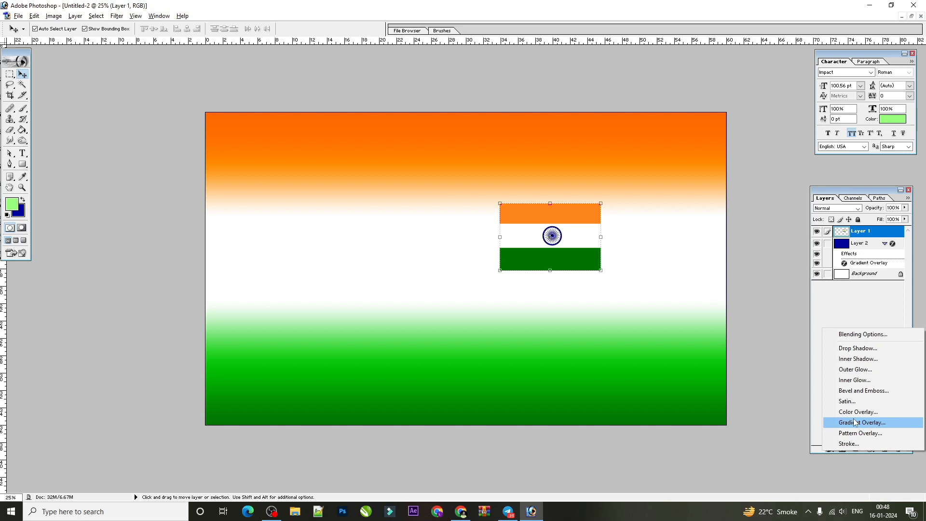
pyautogui.click(855, 423)
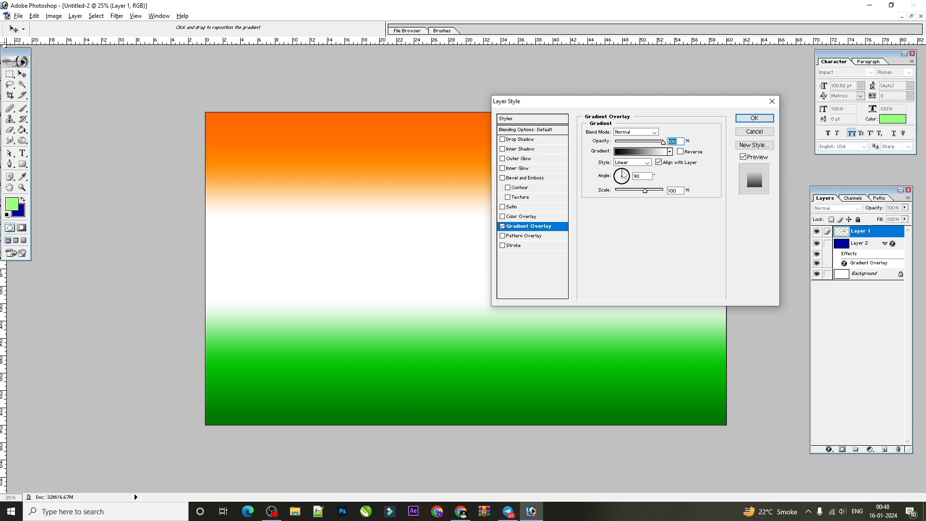
pyautogui.moveTo(623, 174); pyautogui.dragTo(620, 180)
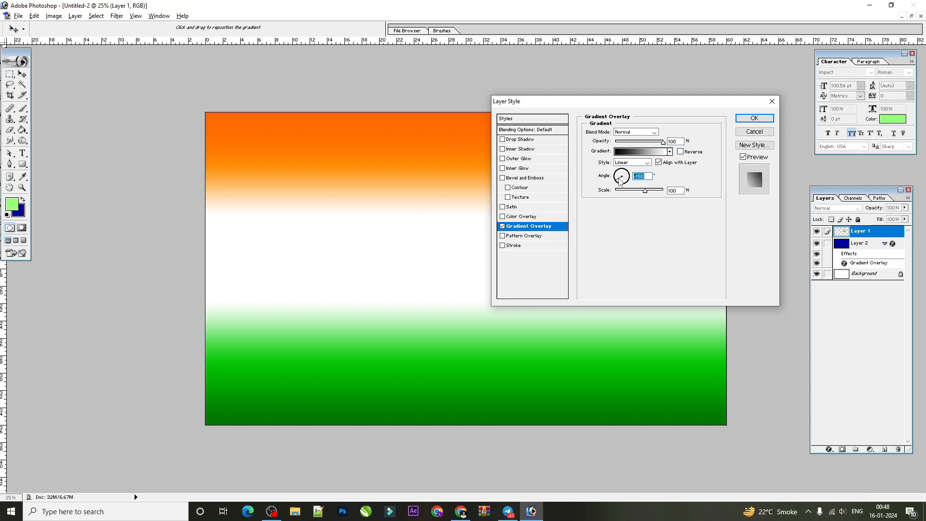
pyautogui.click(755, 118)
pyautogui.click(855, 244)
pyautogui.click(857, 236)
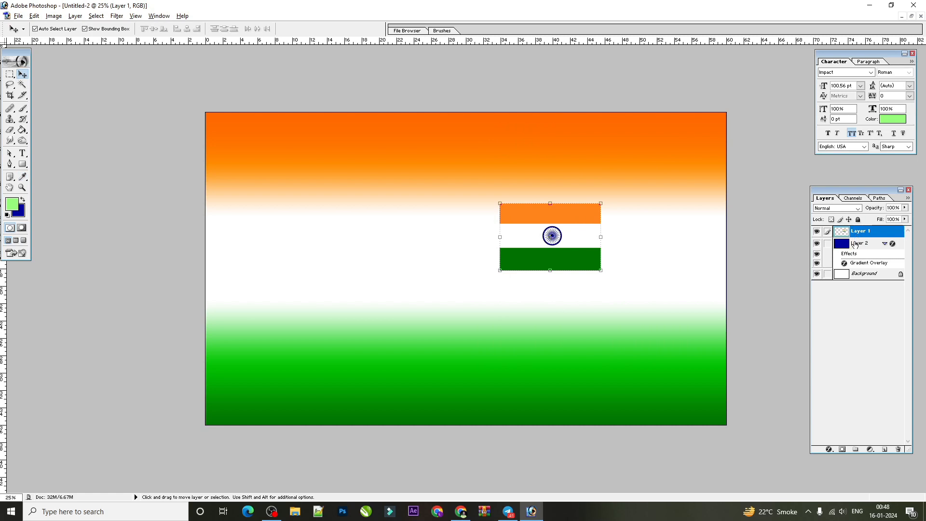
pyautogui.click(858, 247)
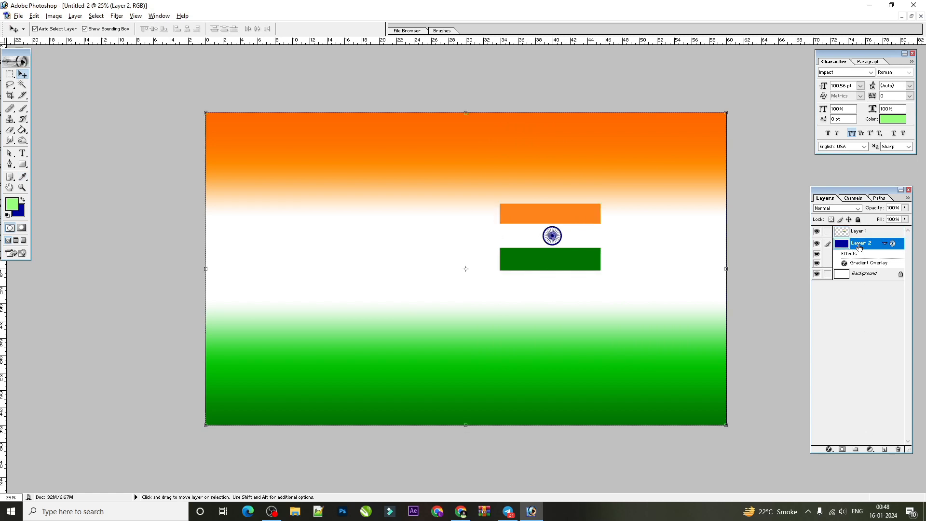
# Delete the flag layer, Layer 1, leaving only the gradient layer above the background
pyautogui.click(567, 250)
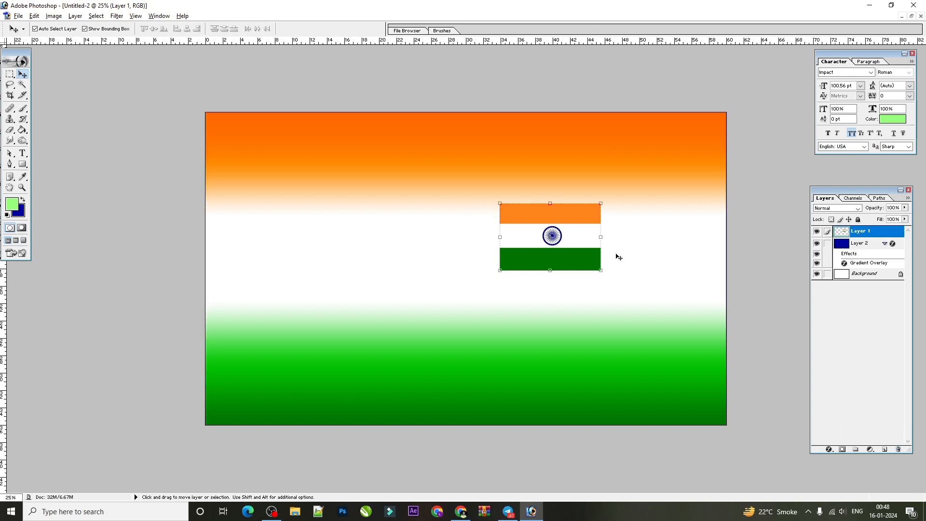
pyautogui.click(898, 450)
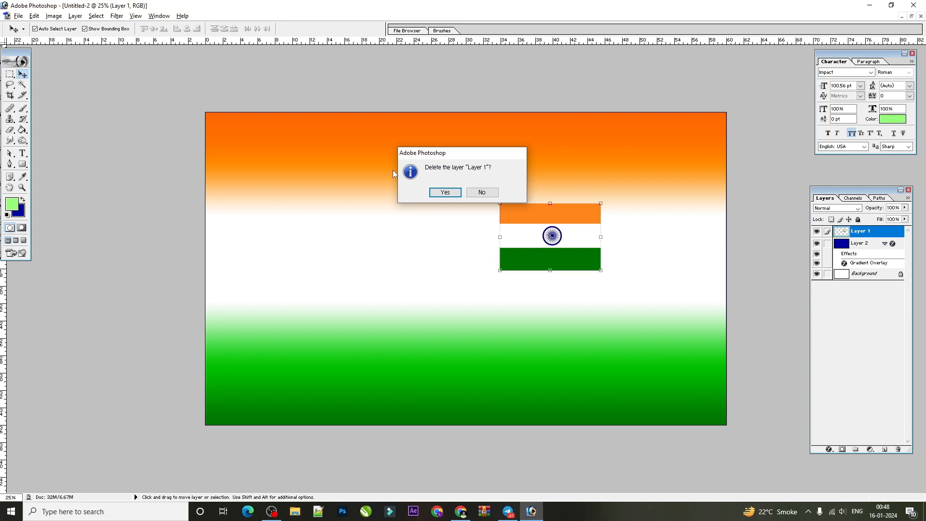
pyautogui.click(443, 191)
pyautogui.click(815, 232)
pyautogui.click(816, 232)
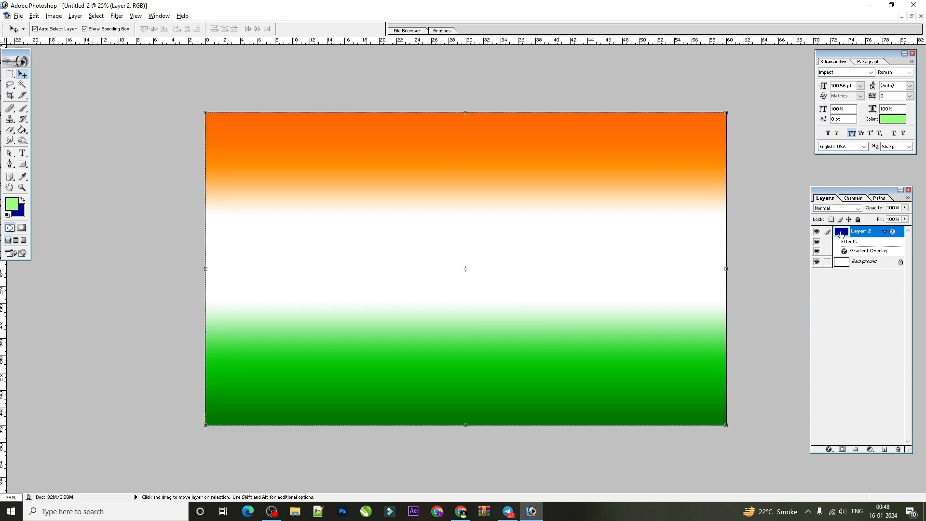
# Try several diagonal angles for Layer 2's gradient overlay and set the angle back to 90°
pyautogui.click(830, 449)
pyautogui.click(849, 421)
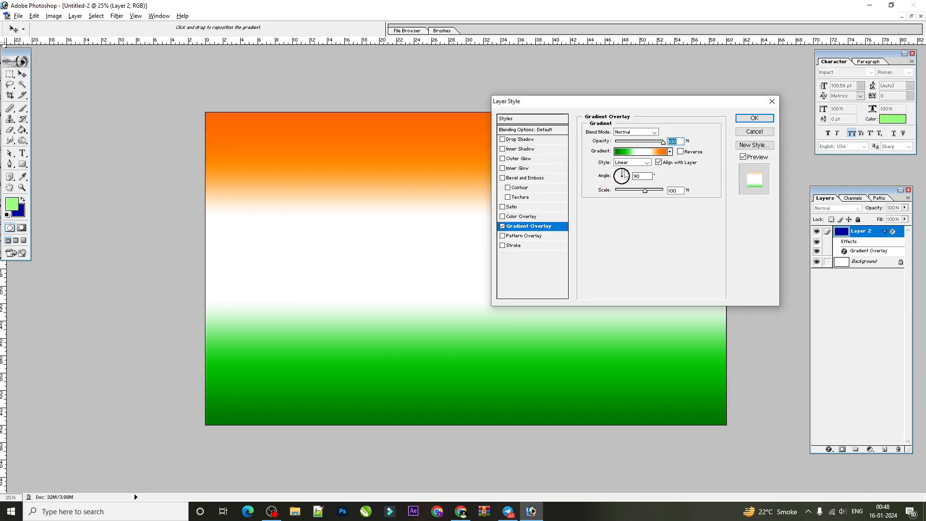
pyautogui.moveTo(624, 175); pyautogui.dragTo(621, 174)
pyautogui.moveTo(643, 109); pyautogui.dragTo(719, 170)
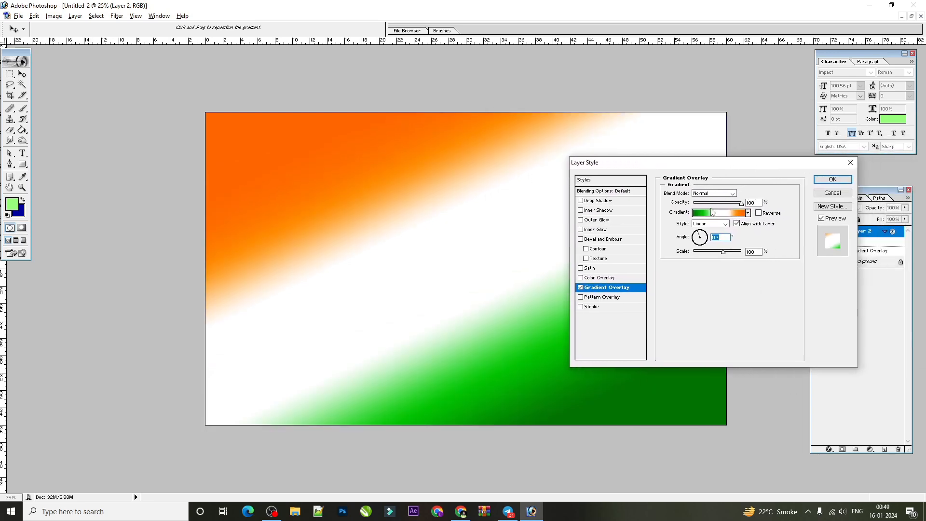
pyautogui.click(706, 235)
pyautogui.click(703, 243)
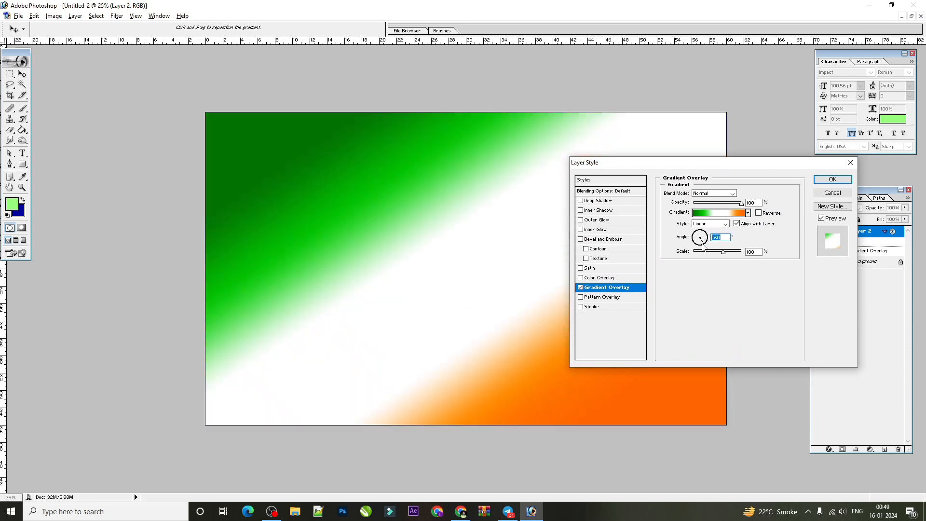
pyautogui.click(699, 233)
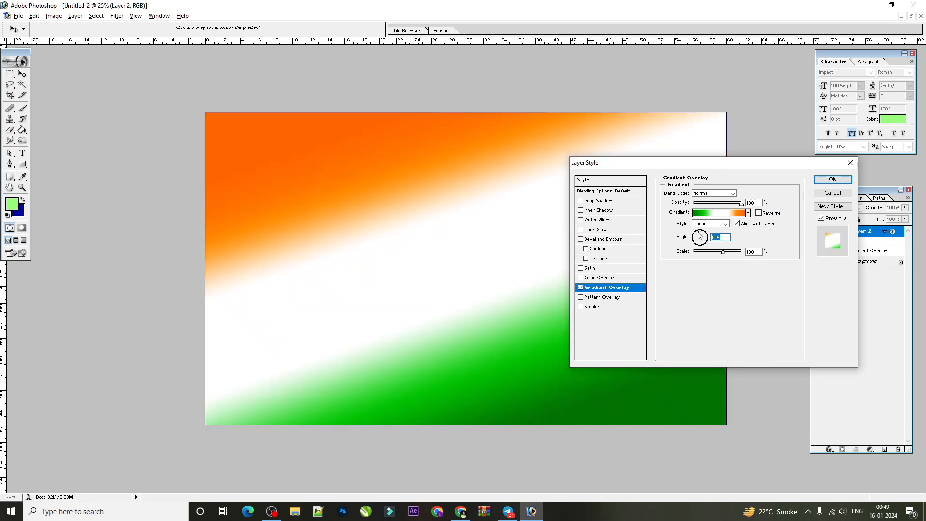
pyautogui.click(698, 239)
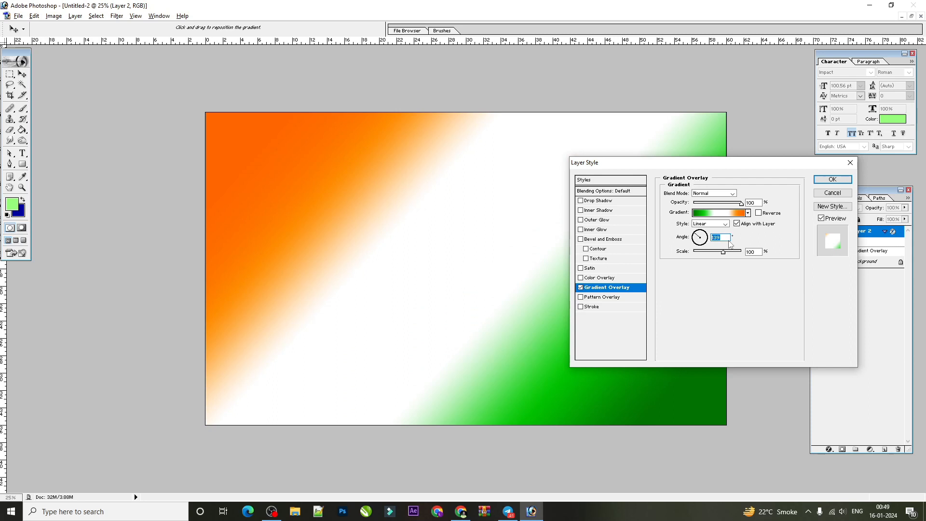
pyautogui.write('90')
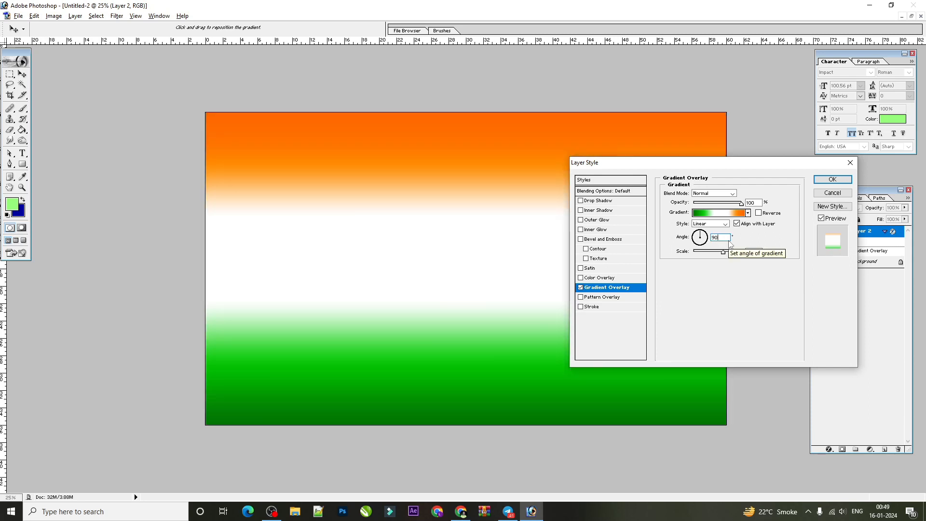
# Try the Radial, Angle, Reflected and Diamond styles for Layer 2's gradient overlay and set the style back to Linear
pyautogui.click(712, 224)
pyautogui.click(711, 236)
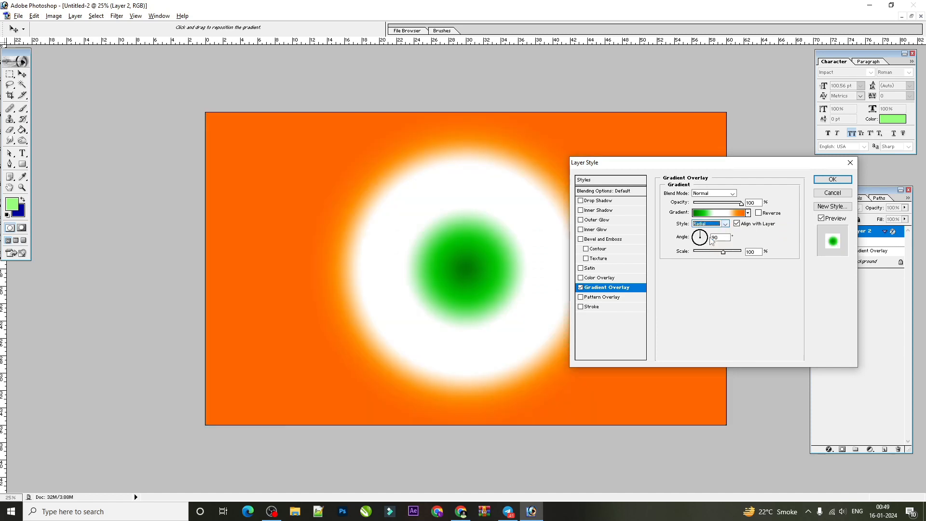
pyautogui.click(718, 224)
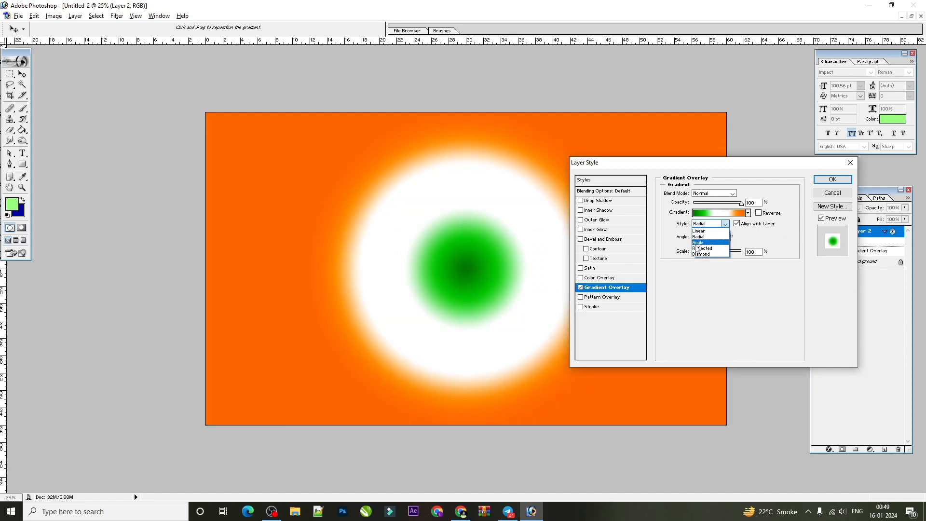
pyautogui.click(719, 242)
pyautogui.click(715, 224)
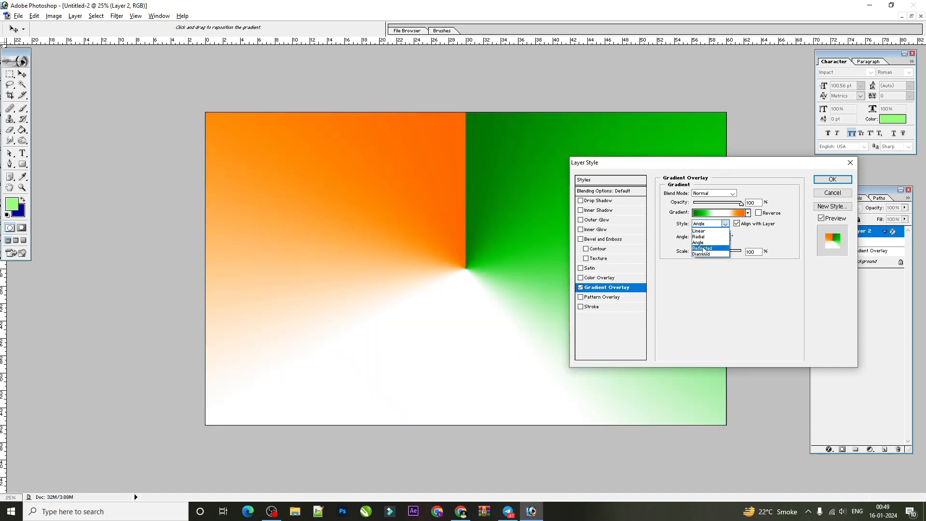
pyautogui.click(704, 248)
pyautogui.click(718, 224)
pyautogui.click(704, 254)
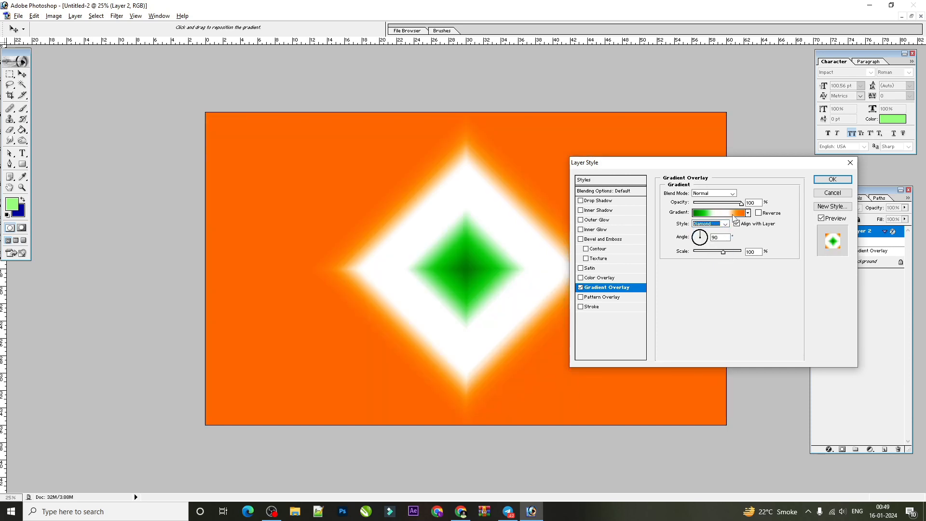
pyautogui.click(723, 224)
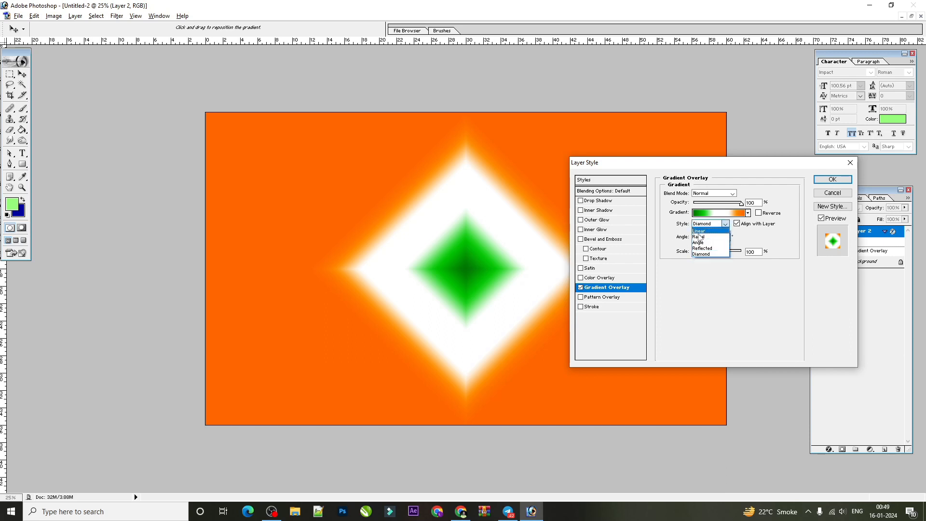
pyautogui.click(702, 232)
pyautogui.click(709, 224)
pyautogui.click(703, 233)
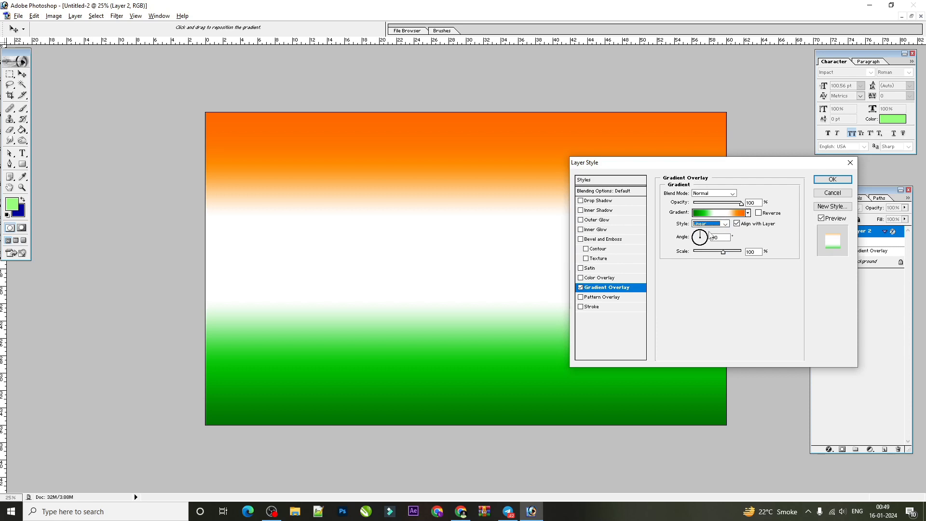
# Try a smaller gradient scale, set it back to 100%, and apply the gradient overlay
pyautogui.moveTo(725, 255)
pyautogui.mouseDown()
pyautogui.moveTo(733, 256)
pyautogui.moveTo(709, 257)
pyautogui.mouseUp()
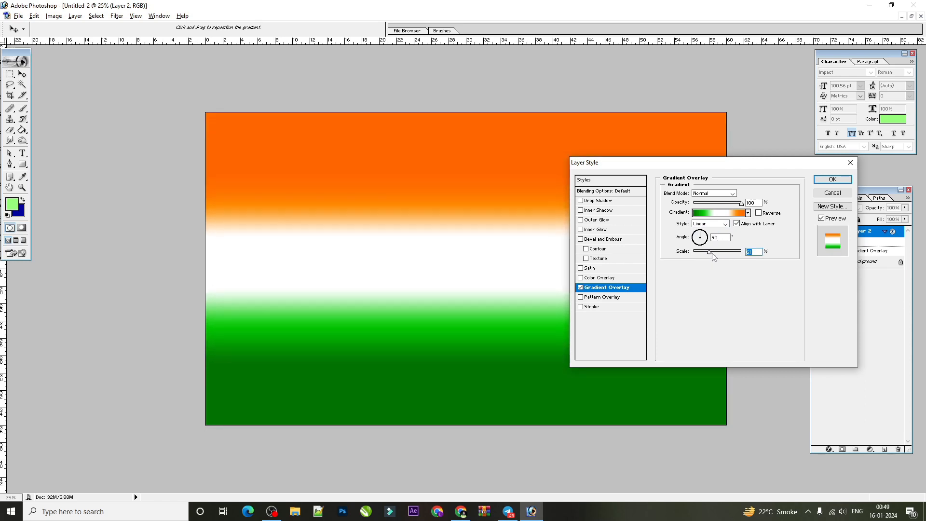
pyautogui.write('100')
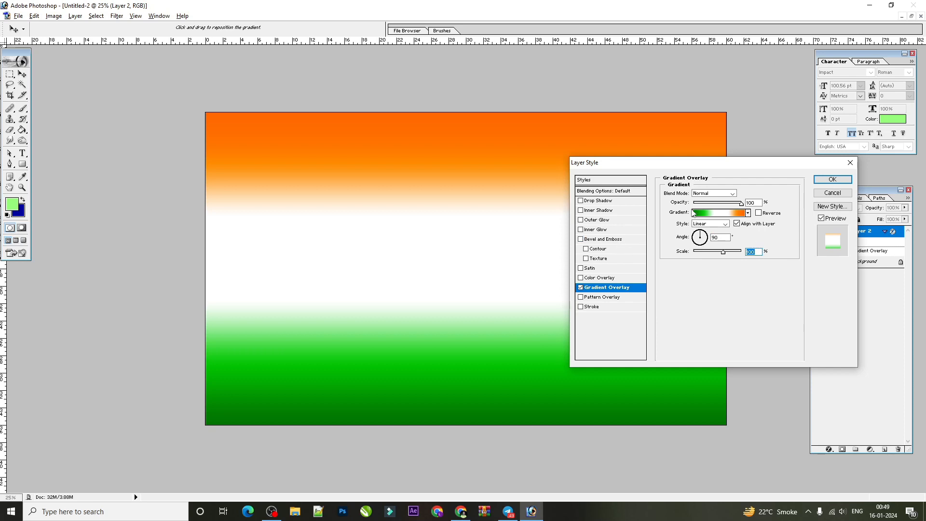
pyautogui.click(833, 179)
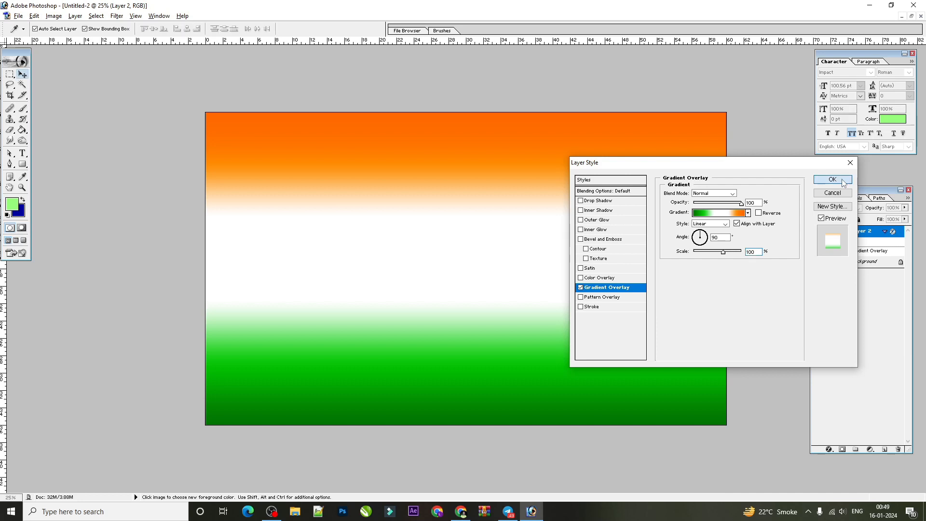
# Save the document to the Desktop as a Photoshop file named "indian background.psd"
pyautogui.click(22, 164)
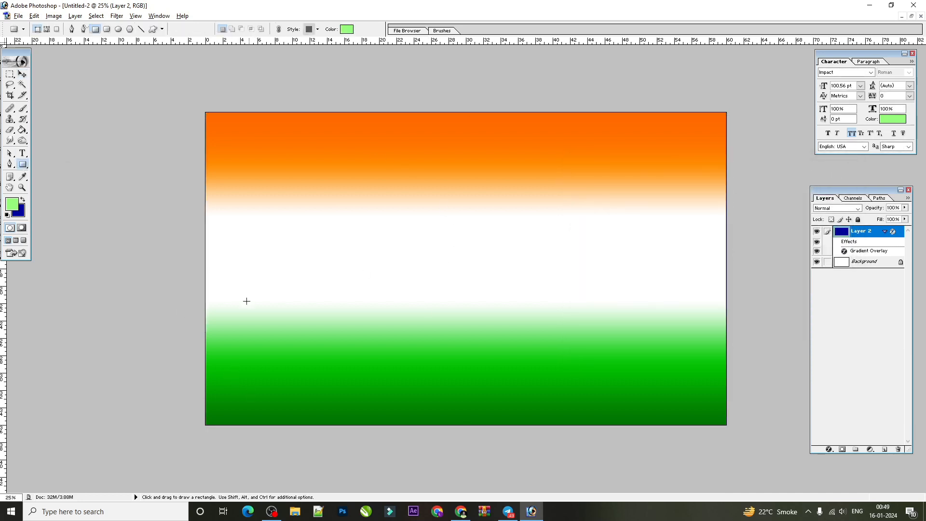
pyautogui.press('a')
pyautogui.hotkey('ctrl', 's')
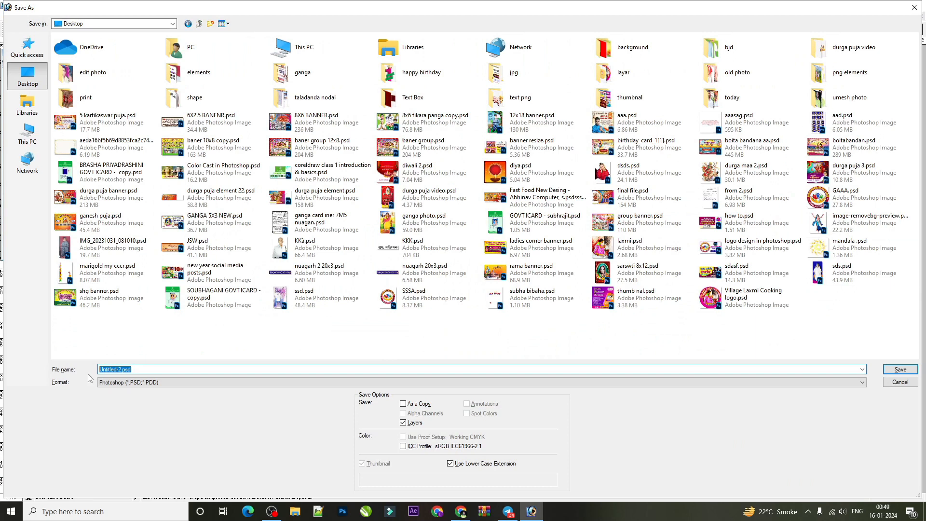
pyautogui.press('BackSpace')
pyautogui.write('ba')
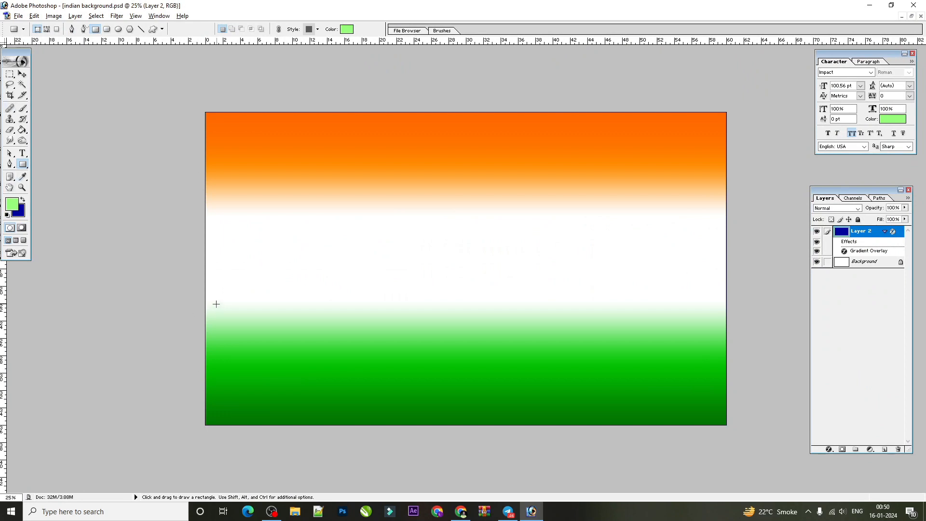
# Draw a full-width light green rectangle shape, about 60 by 8 inches, across the upper part of the green band
pyautogui.moveTo(206, 296); pyautogui.dragTo(726, 367)
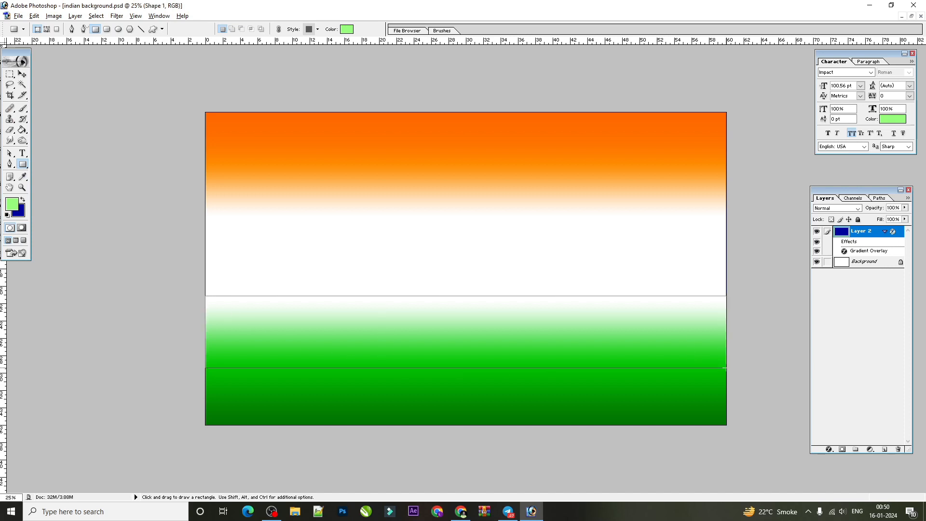
pyautogui.click(22, 164)
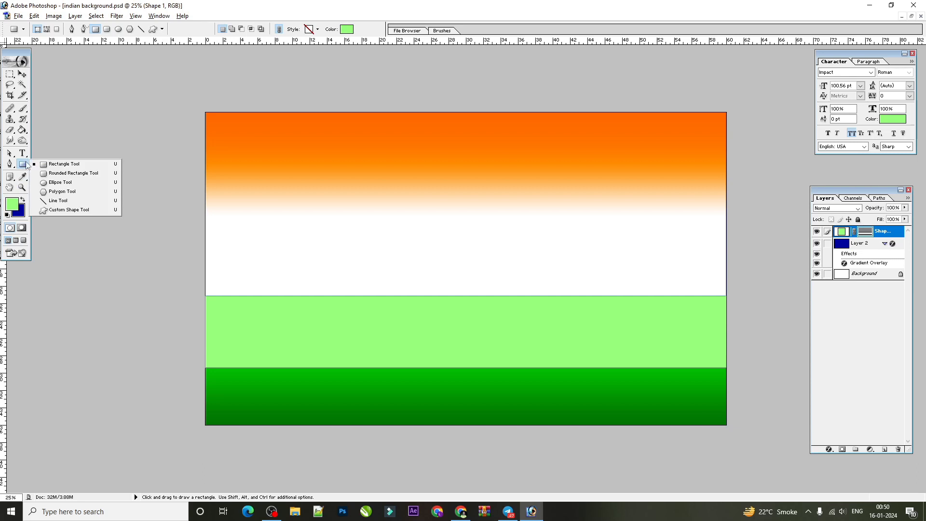
pyautogui.click(26, 163)
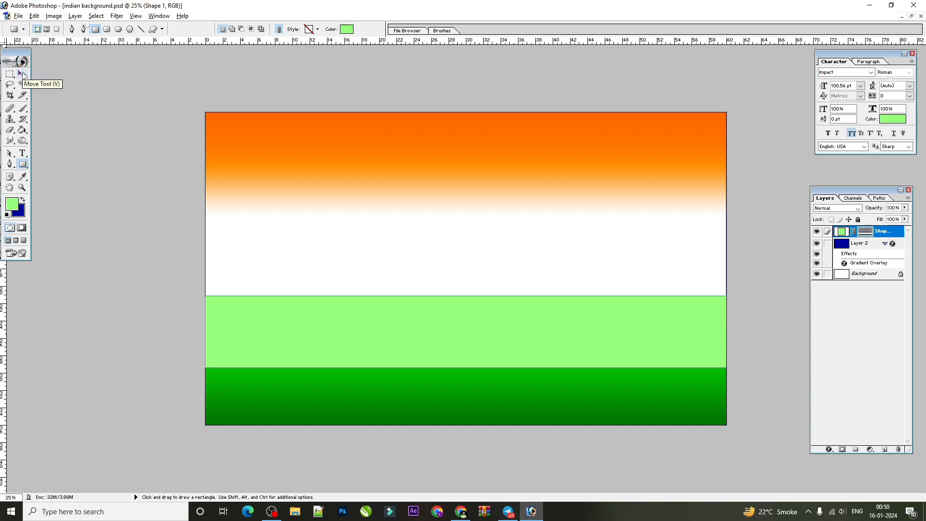
# Add an anchor point at the middle of the light green rectangle's upper edge
pyautogui.click(10, 153)
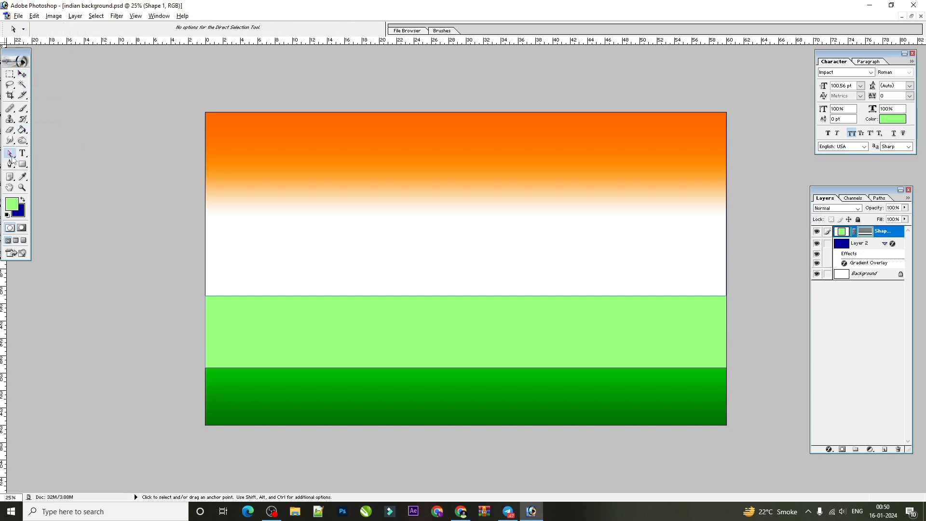
pyautogui.rightClick(12, 156)
pyautogui.click(460, 303)
pyautogui.rightClick(469, 298)
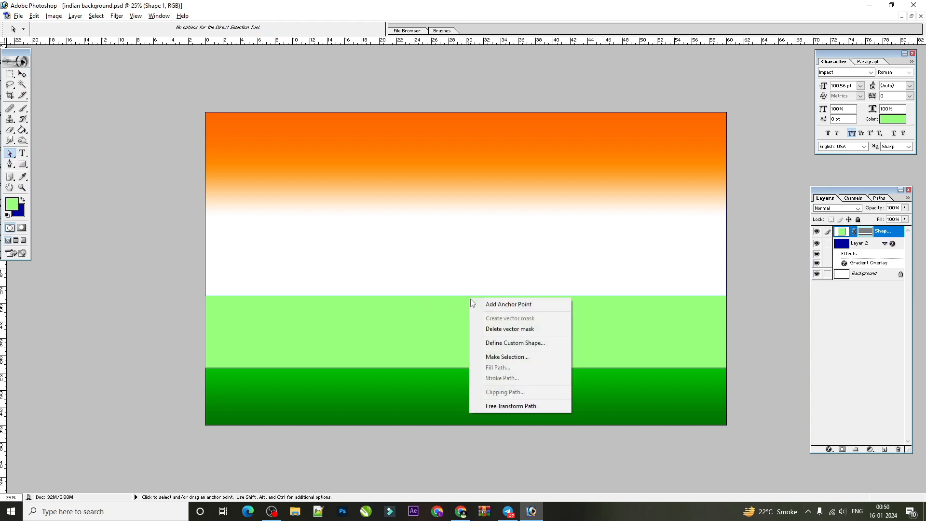
pyautogui.click(497, 305)
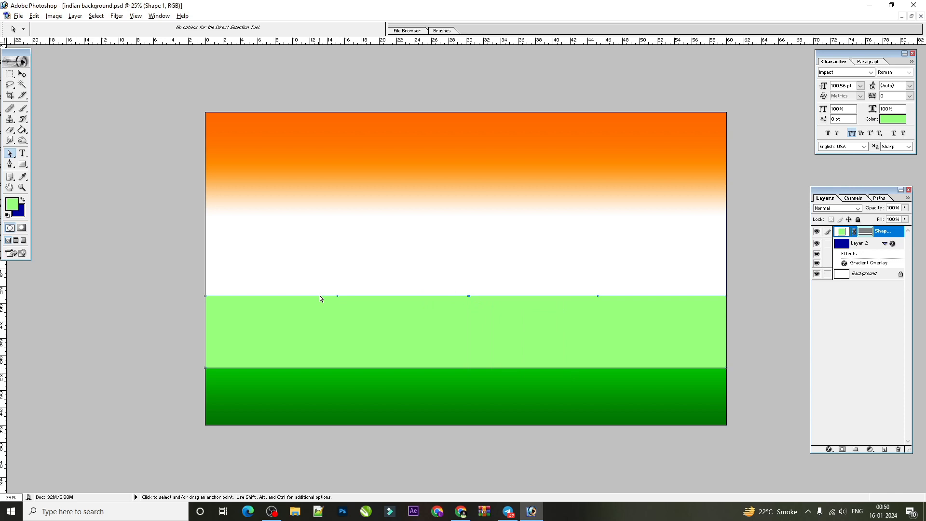
# Bend the rectangle's upper edge into a wave and move the shape down past the canvas's bottom edge
pyautogui.moveTo(337, 296); pyautogui.dragTo(255, 345)
pyautogui.moveTo(464, 299)
pyautogui.mouseDown()
pyautogui.moveTo(420, 312)
pyautogui.moveTo(469, 305)
pyautogui.mouseUp()
pyautogui.click(664, 347)
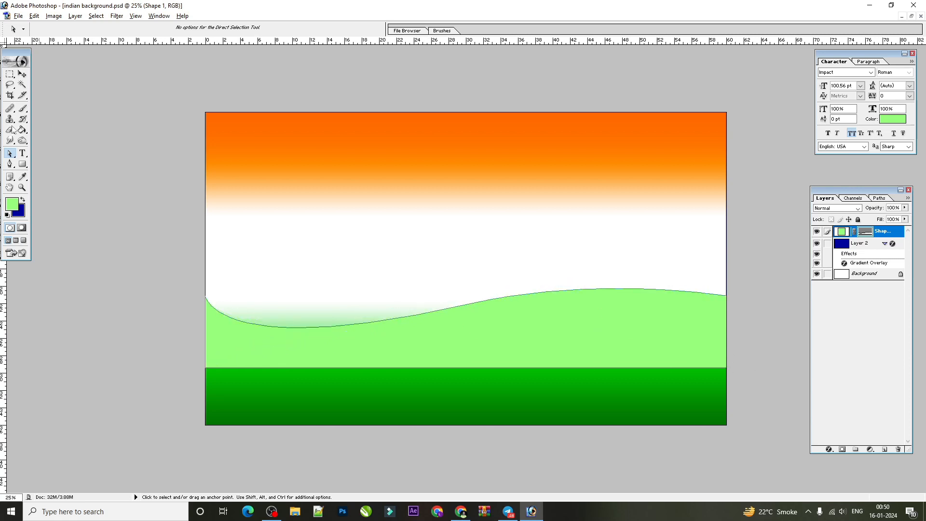
pyautogui.click(22, 74)
pyautogui.moveTo(592, 316); pyautogui.dragTo(596, 383)
# Lower the wave's upper-right anchor point and lengthen the middle anchor point's handles to make the curve steeper
pyautogui.click(10, 153)
pyautogui.click(725, 365)
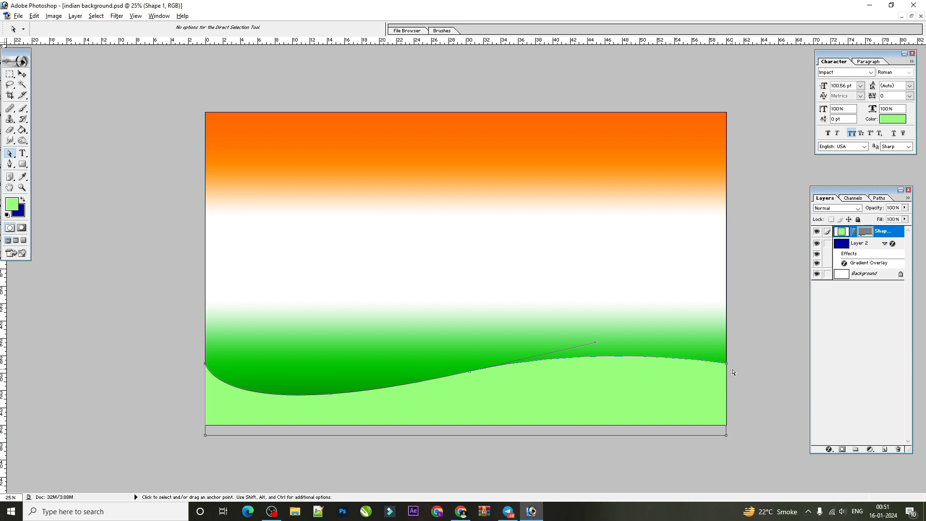
pyautogui.hotkey('shift', 'Down')
pyautogui.hotkey('shift', 'Down')
pyautogui.hotkey('shift', 'Down')
pyautogui.hotkey('shift', 'Down')
pyautogui.hotkey('shift', 'Down')
pyautogui.hotkey('shift', 'Down')
pyautogui.hotkey('shift', 'Down')
pyautogui.hotkey('shift', 'Down')
pyautogui.hotkey('shift', 'Down')
pyautogui.hotkey('shift', 'Down')
pyautogui.hotkey('shift', 'Down')
pyautogui.hotkey('shift', 'Down')
pyautogui.hotkey('shift', 'Down')
pyautogui.hotkey('shift', 'Down')
pyautogui.hotkey('shift', 'Down')
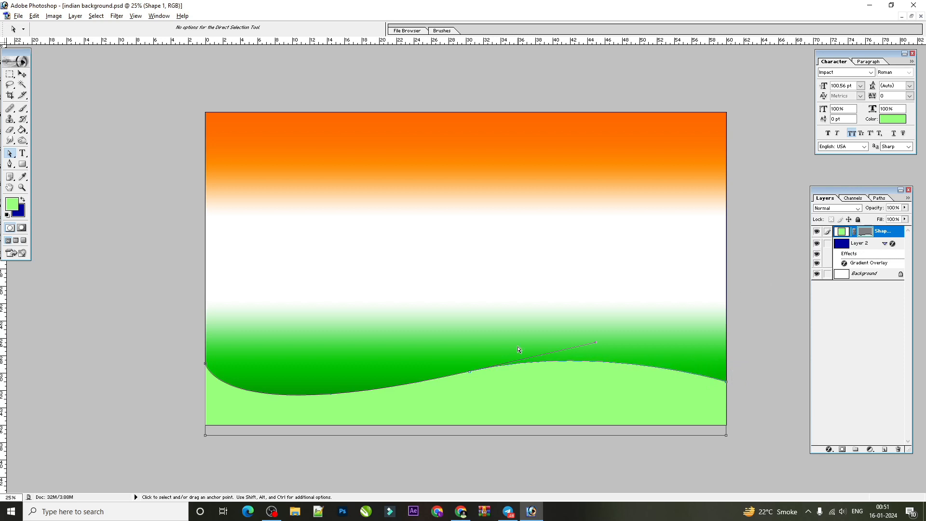
pyautogui.moveTo(596, 345); pyautogui.dragTo(650, 317)
pyautogui.moveTo(470, 372); pyautogui.dragTo(466, 376)
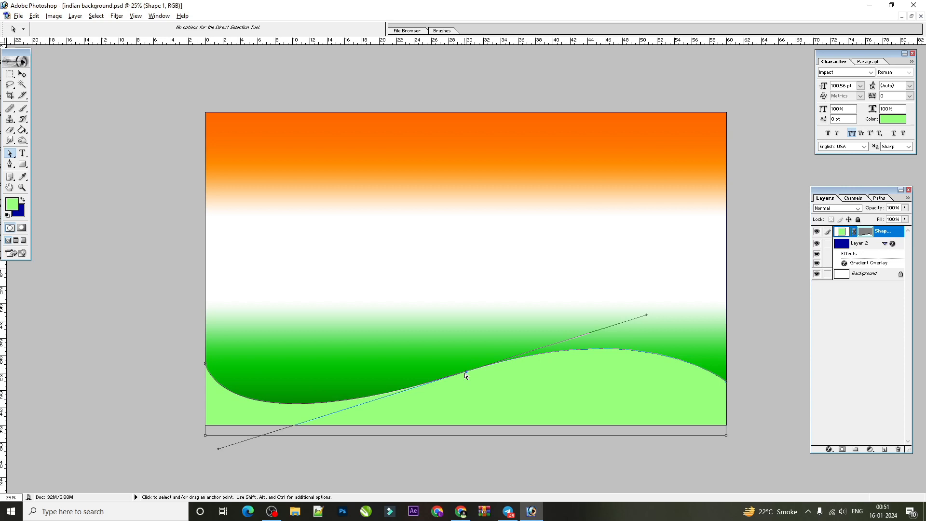
# Recolour the wave shape dark green (027502), sampled from the banner's bottom edge, moving the shape up for sampling and back down again
pyautogui.click(22, 74)
pyautogui.moveTo(573, 389); pyautogui.dragTo(574, 394)
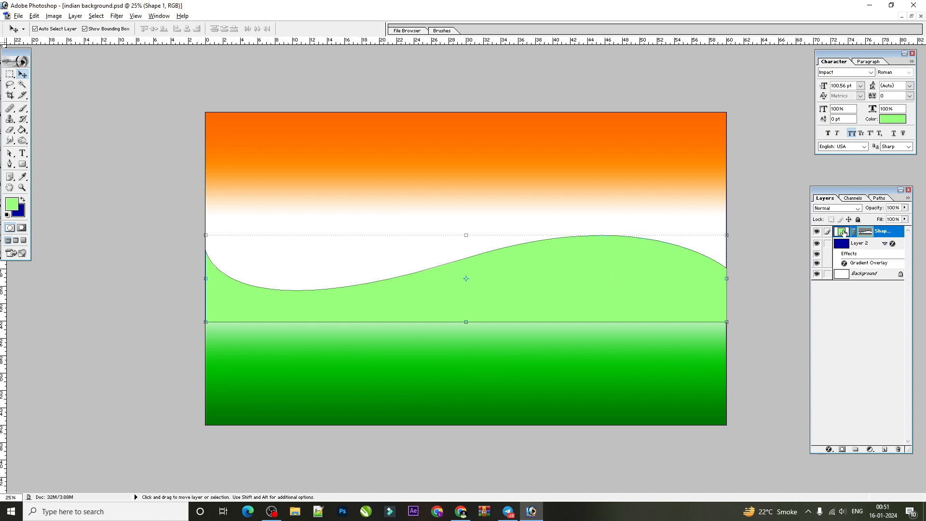
pyautogui.doubleClick(843, 232)
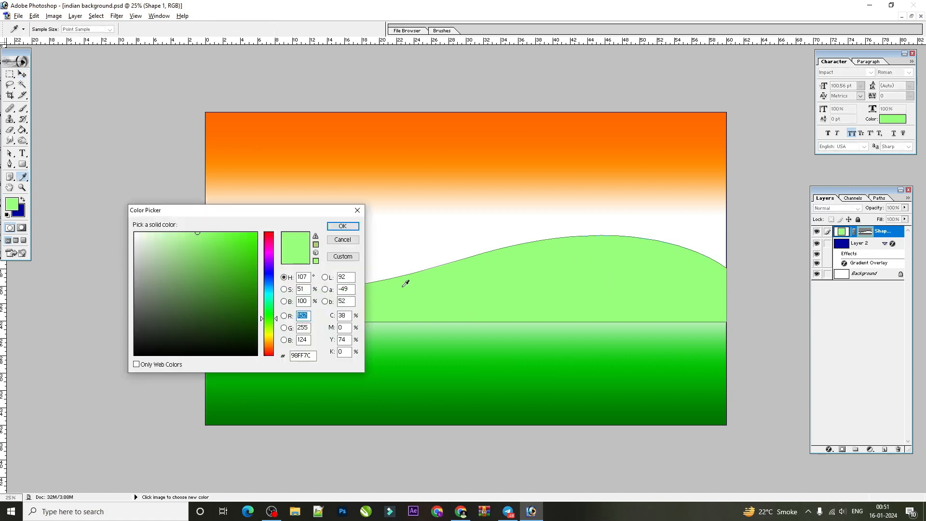
pyautogui.click(534, 419)
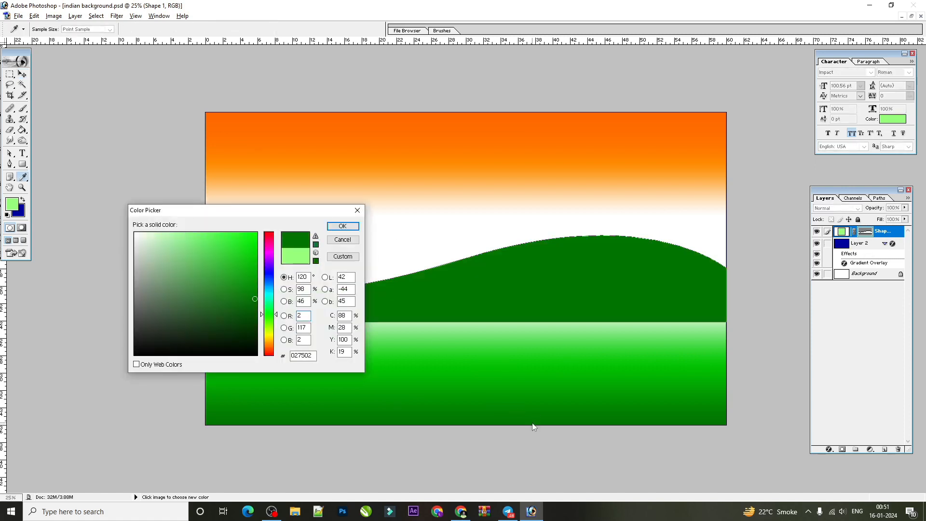
pyautogui.click(343, 226)
pyautogui.press('v')
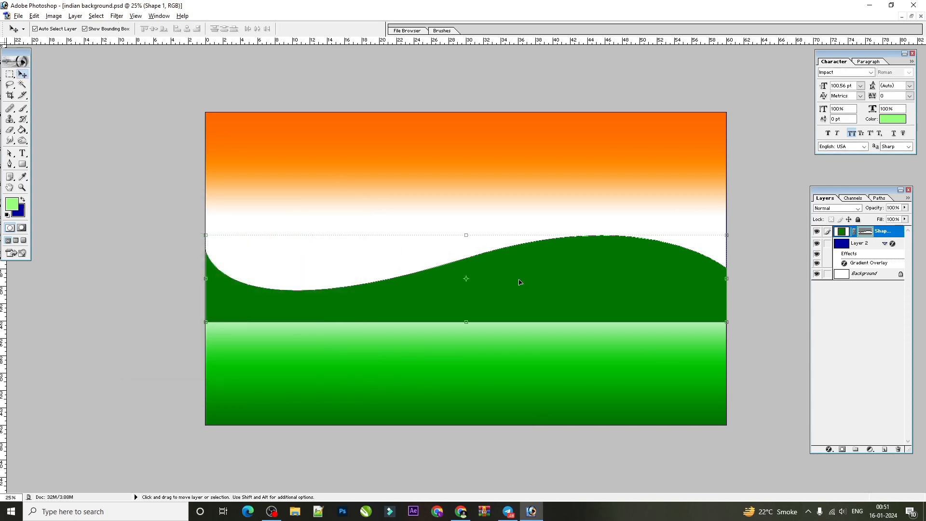
pyautogui.moveTo(542, 277); pyautogui.dragTo(542, 392)
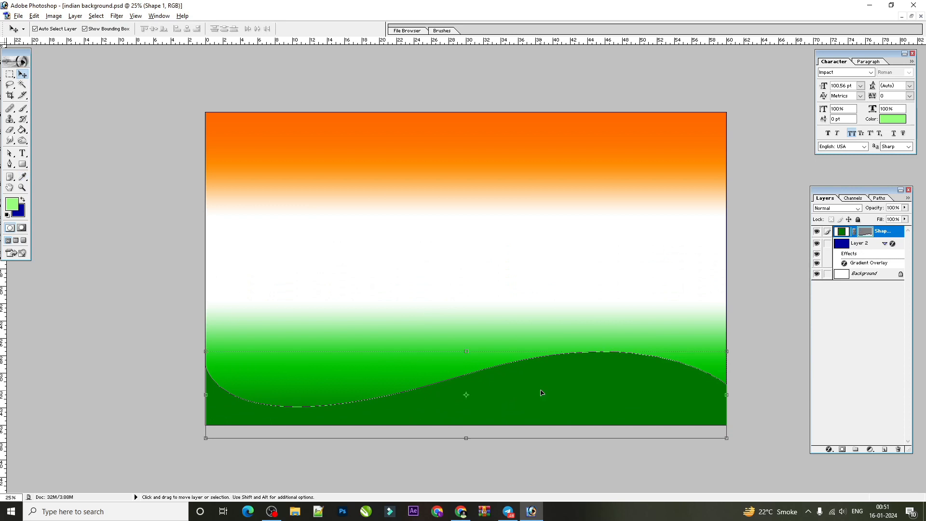
# Duplicate the dark green wave shape and recolour the underlying Shape 1 to a lighter green (0BAB03)
pyautogui.hotkey('ctrl', 'j')
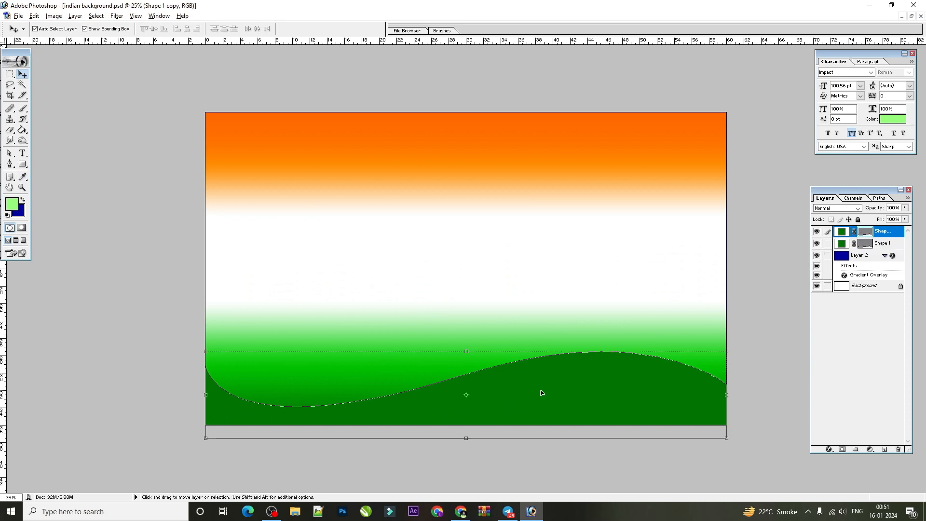
pyautogui.click(840, 245)
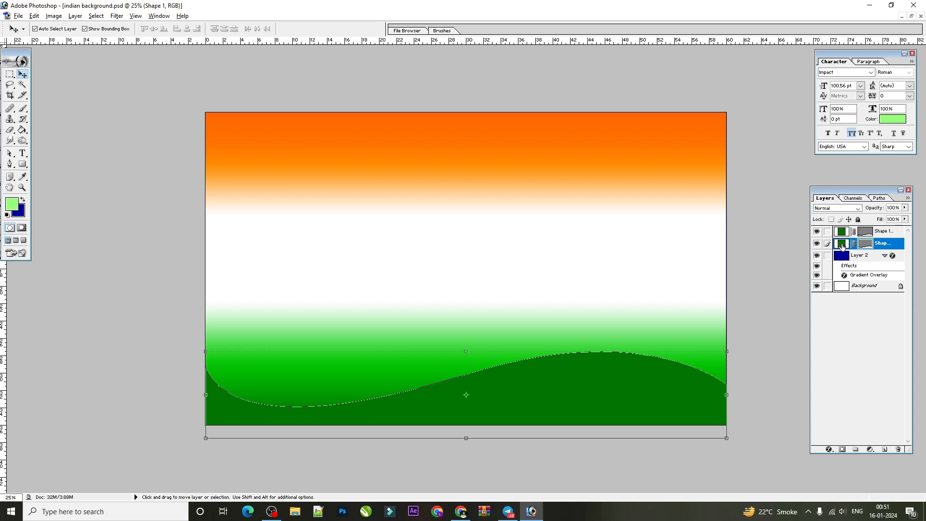
pyautogui.doubleClick(842, 246)
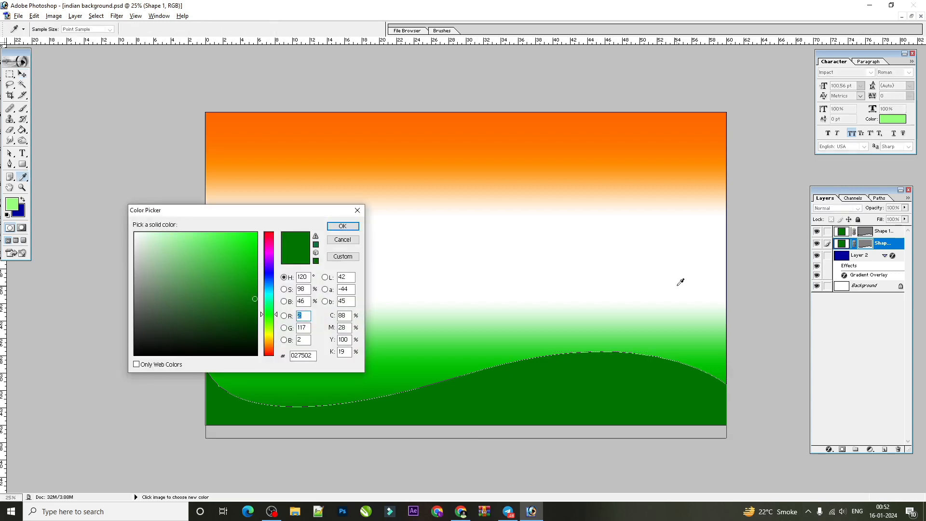
pyautogui.moveTo(251, 279); pyautogui.dragTo(254, 271)
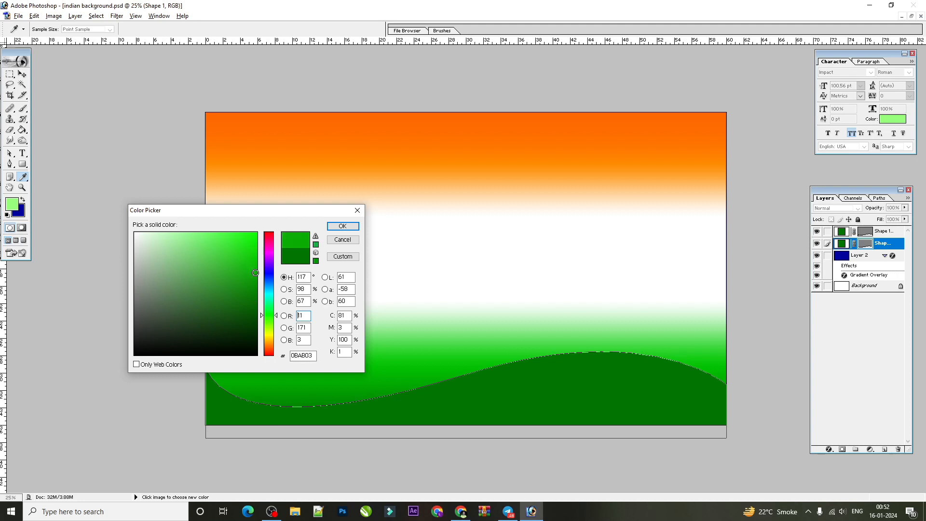
pyautogui.press('Return')
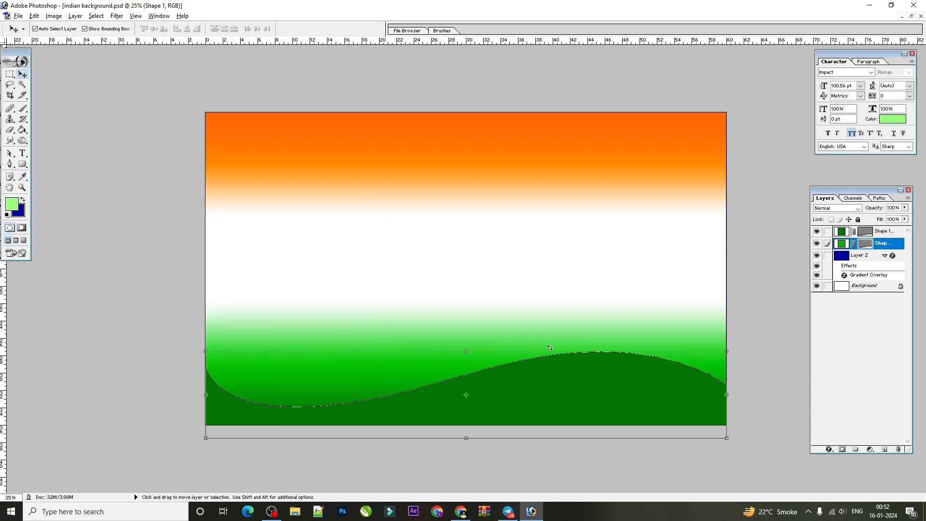
# Nudge Shape 1 up to leave a thin strip above the dark wave, and recolour it bright green (0FD505)
pyautogui.hotkey('shift', 'Up')
pyautogui.hotkey('shift', 'Up')
pyautogui.hotkey('shift', 'Up')
pyautogui.hotkey('shift', 'Up')
pyautogui.hotkey('shift', 'Up')
pyautogui.hotkey('shift', 'Up')
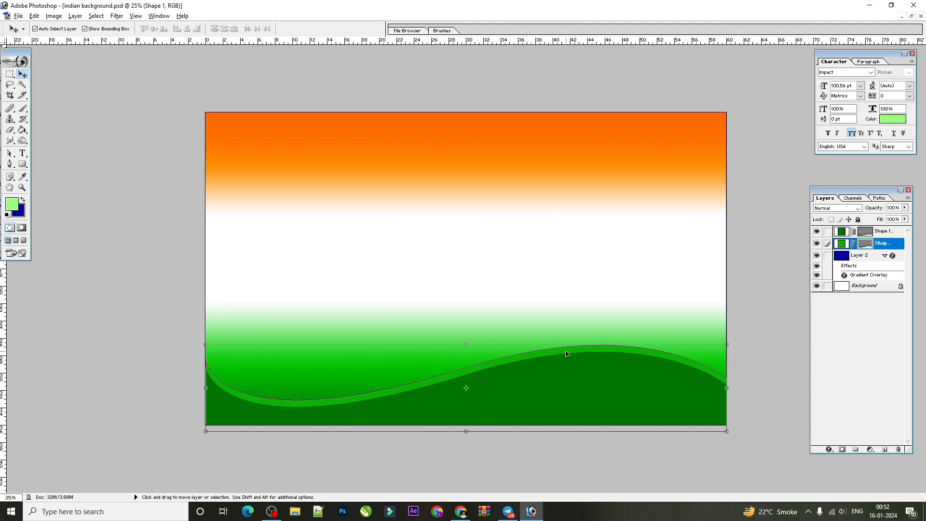
pyautogui.doubleClick(842, 244)
pyautogui.click(252, 252)
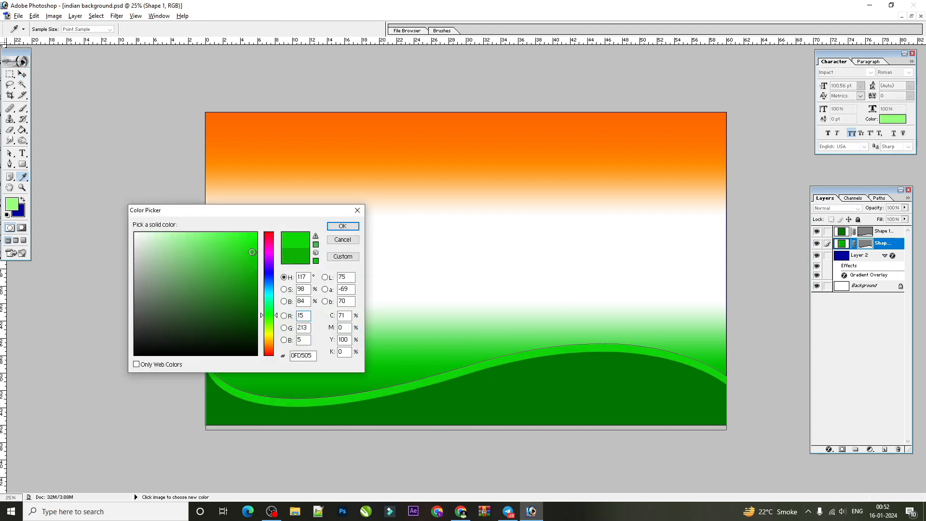
pyautogui.press('Return')
# Shift Shape 1's middle anchor point down, then right, and adjust its lower handle so the bright green strip widens on the right side
pyautogui.click(9, 154)
pyautogui.click(463, 368)
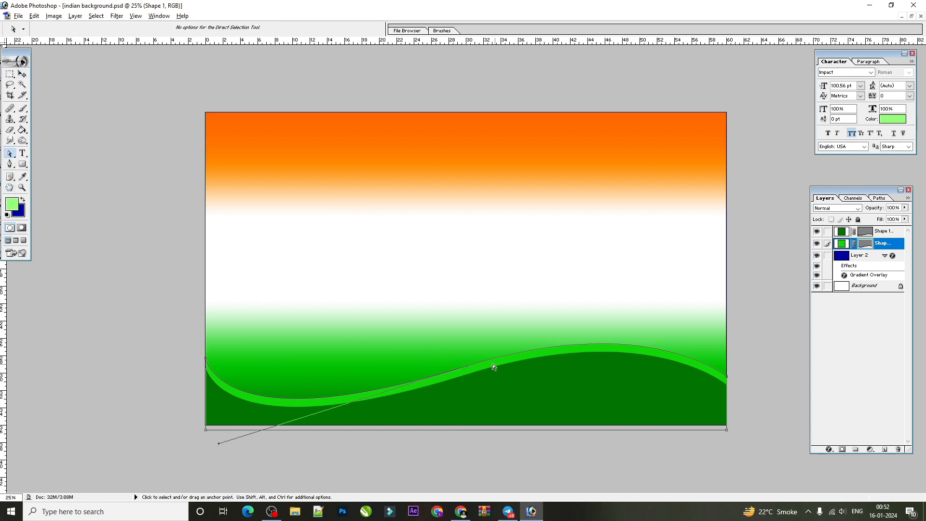
pyautogui.moveTo(466, 370); pyautogui.dragTo(463, 372)
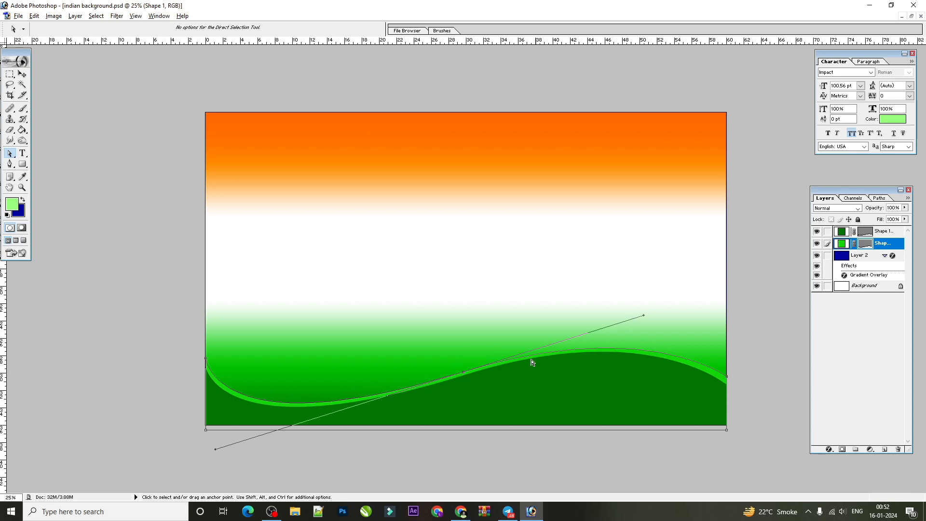
pyautogui.moveTo(466, 376); pyautogui.dragTo(492, 365)
pyautogui.moveTo(242, 440); pyautogui.dragTo(222, 456)
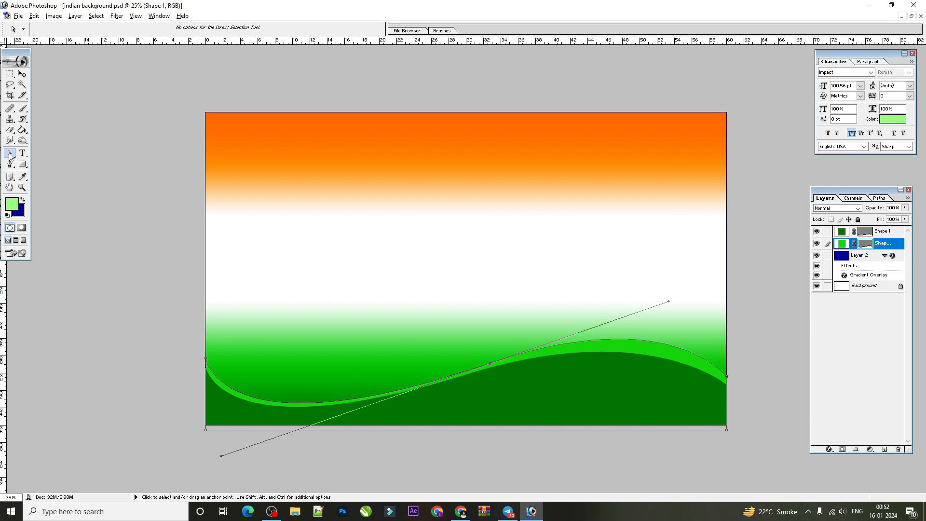
pyautogui.click(23, 73)
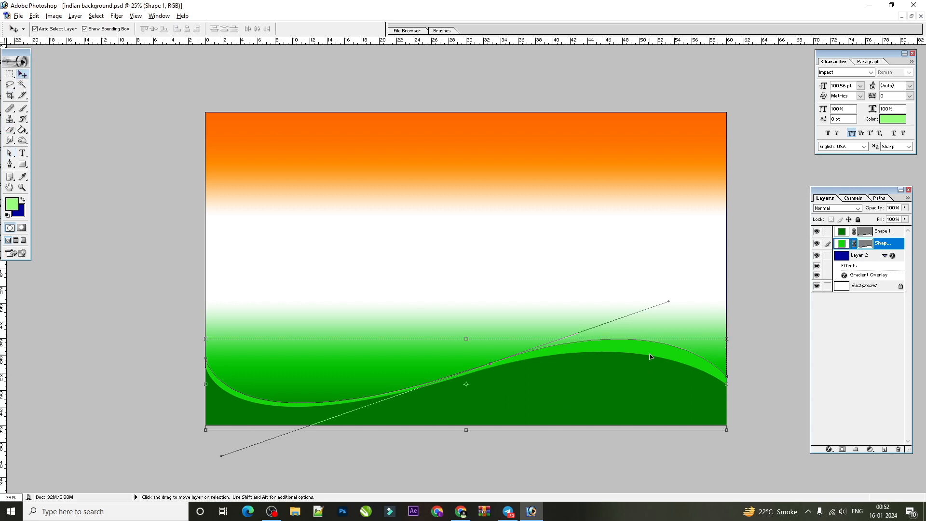
pyautogui.click(620, 248)
pyautogui.click(669, 352)
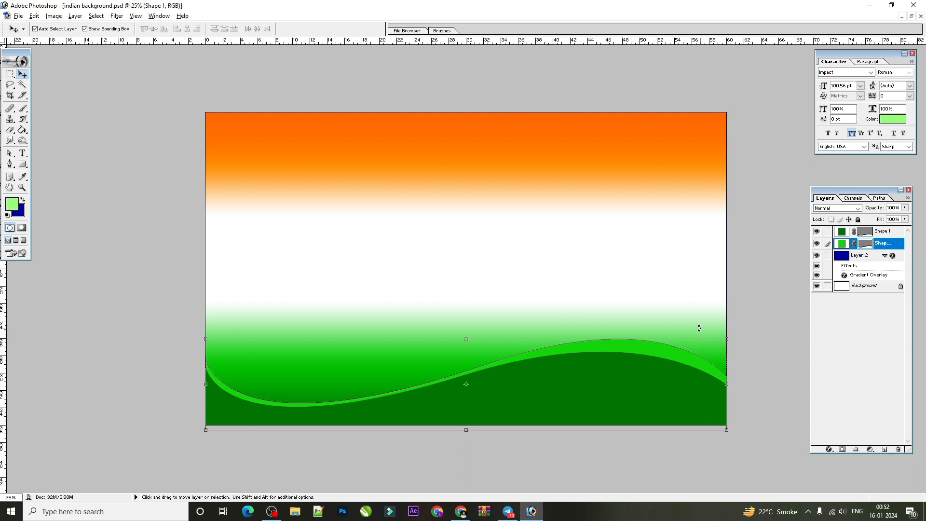
# Duplicate the bright green wave and recolour the underlying Shape 1 pale green, starting from the banner's light green fade
pyautogui.hotkey('ctrl', 'j')
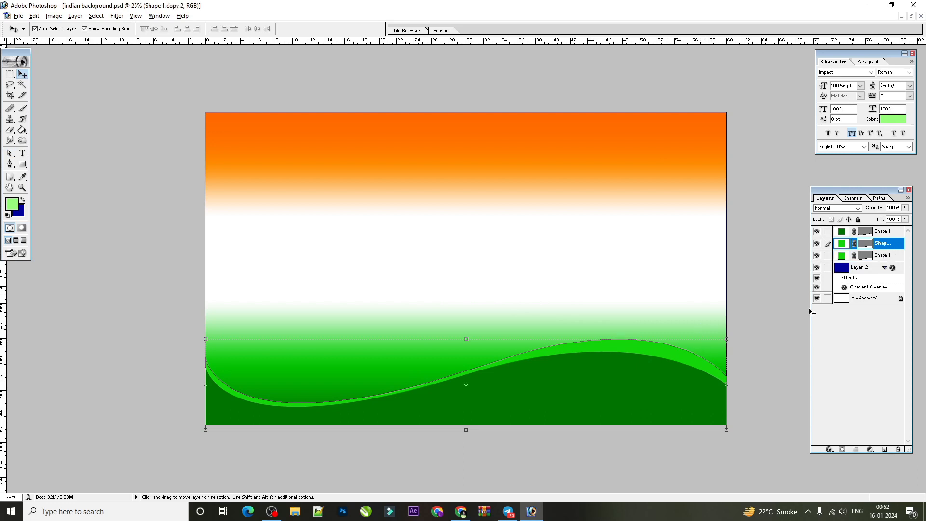
pyautogui.click(844, 257)
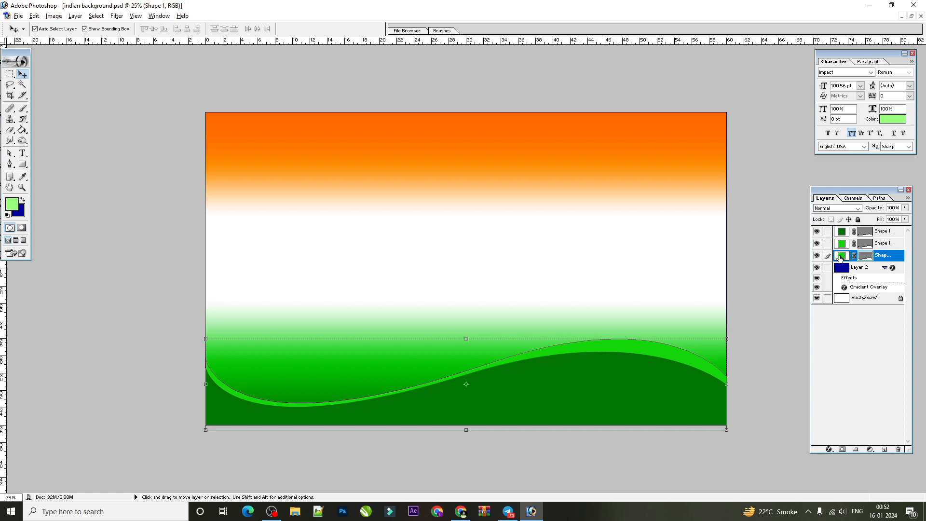
pyautogui.doubleClick(841, 257)
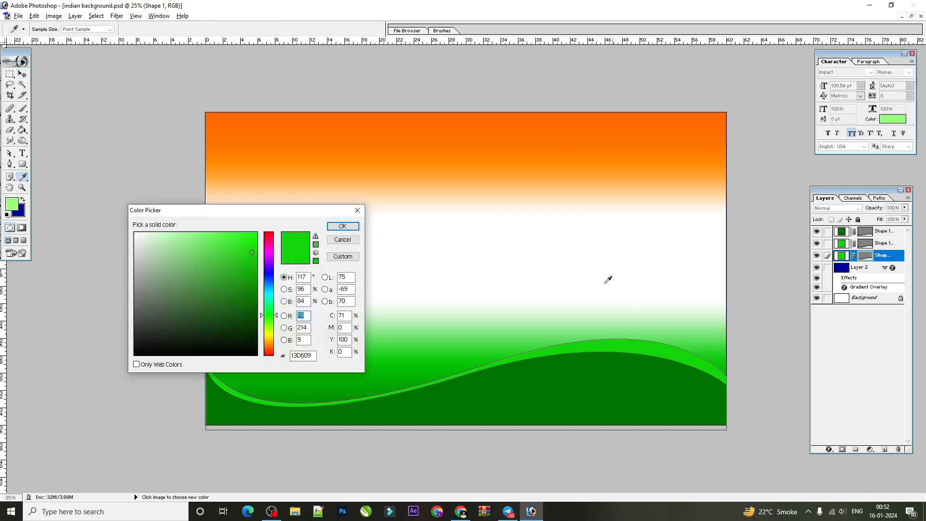
pyautogui.click(604, 310)
pyautogui.moveTo(177, 240); pyautogui.dragTo(170, 231)
pyautogui.click(342, 227)
# Nudge the pale green Shape 1 up to form a thin pale band above the bright green strip
pyautogui.hotkey('shift', 'Up')
pyautogui.hotkey('shift', 'Up')
pyautogui.hotkey('shift', 'Up')
pyautogui.hotkey('shift', 'Up')
pyautogui.hotkey('shift', 'Up')
pyautogui.hotkey('shift', 'Up')
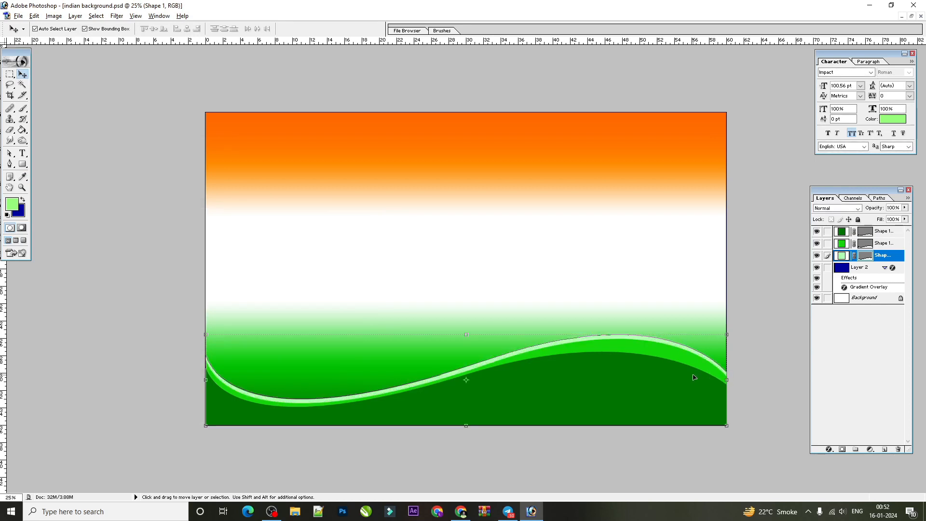
pyautogui.press('Down')
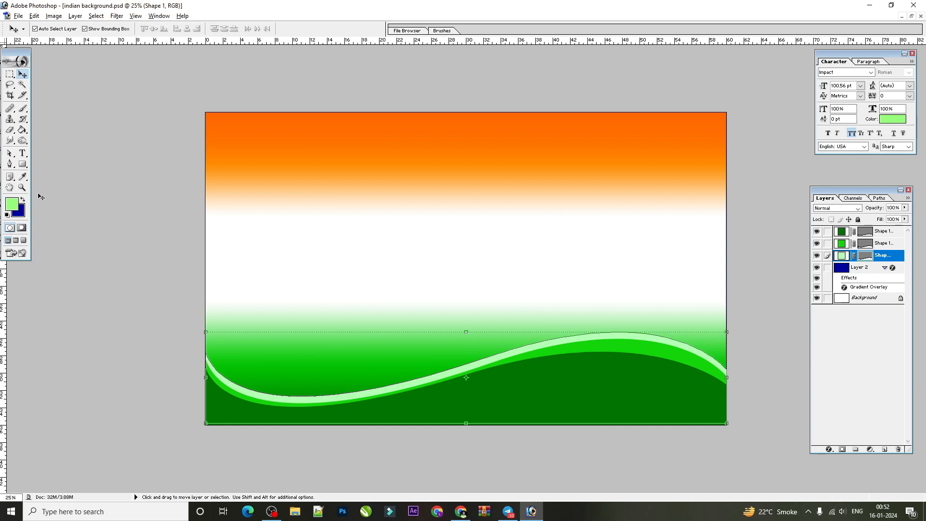
# Lower the pale wave's right-edge anchor point slightly and raise its left-edge anchor point to widen the band on the left side
pyautogui.click(9, 153)
pyautogui.click(725, 371)
pyautogui.moveTo(730, 374); pyautogui.dragTo(730, 380)
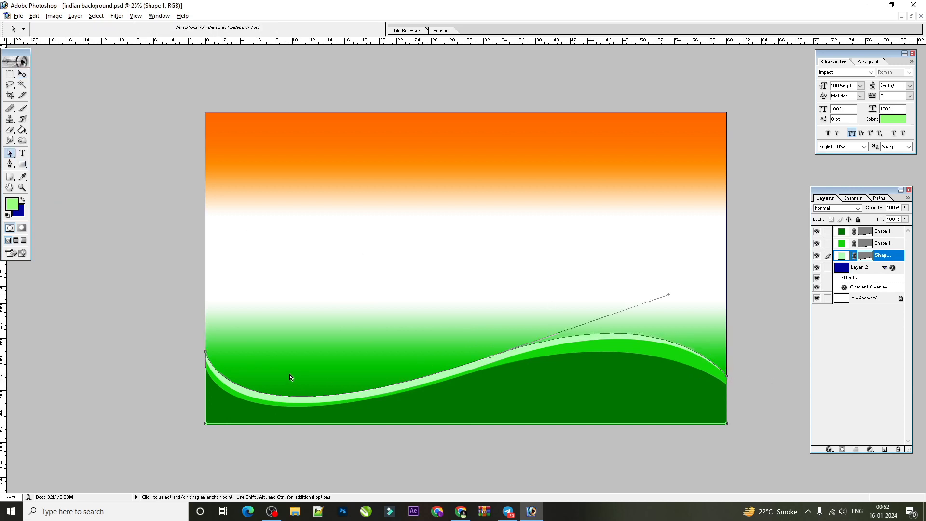
pyautogui.moveTo(206, 353); pyautogui.dragTo(207, 327)
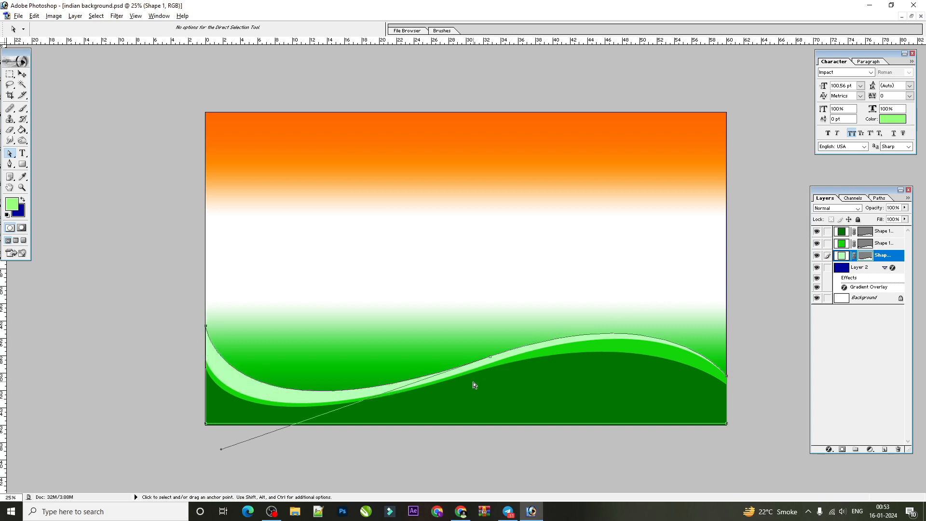
pyautogui.click(22, 74)
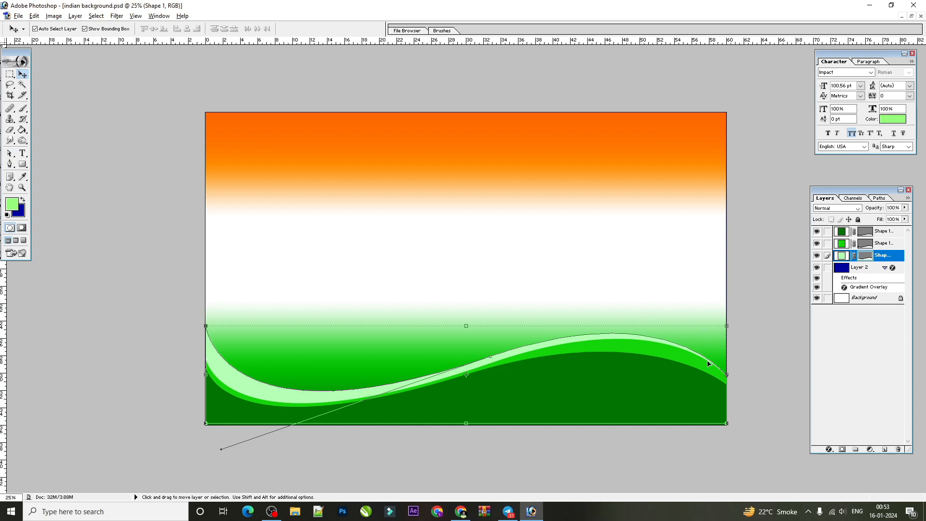
pyautogui.click(681, 399)
# Group the three wave shape layers into a new layer set, Set 1, and check it by toggling its visibility and contents
pyautogui.click(882, 253)
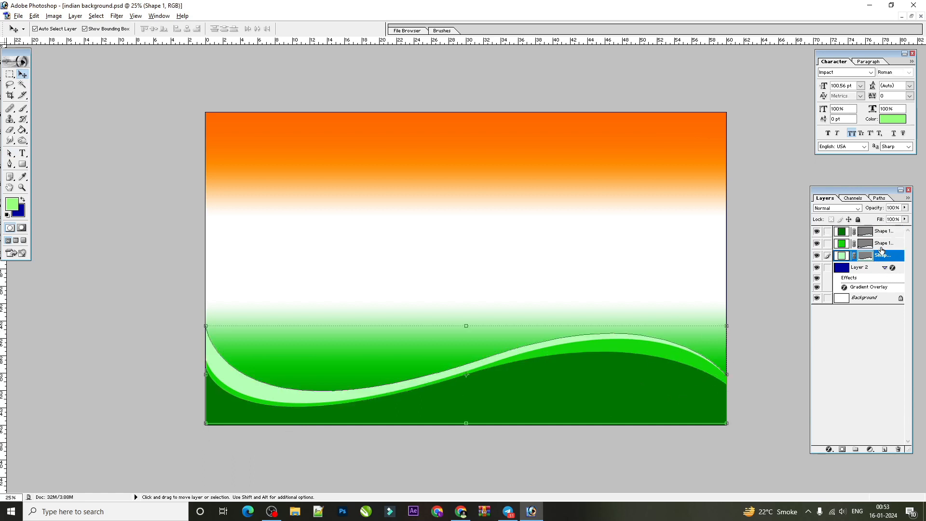
pyautogui.click(882, 242)
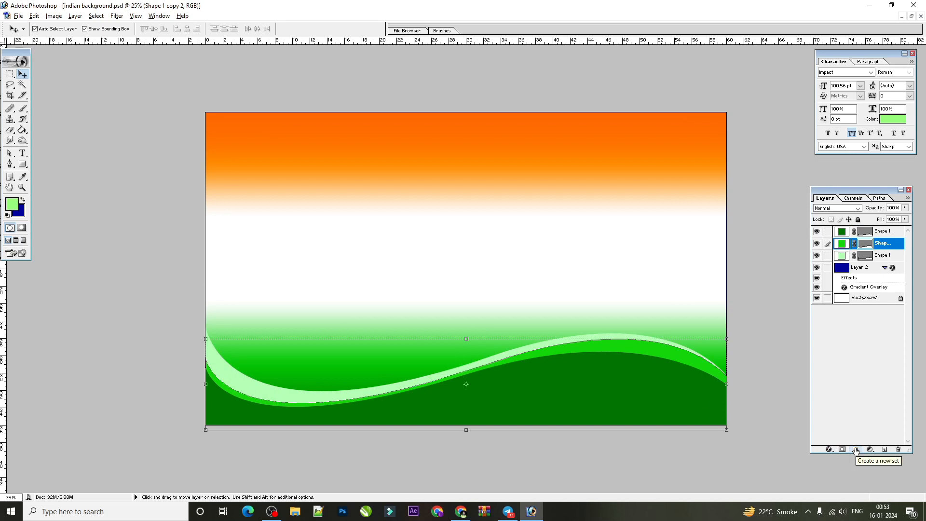
pyautogui.click(871, 234)
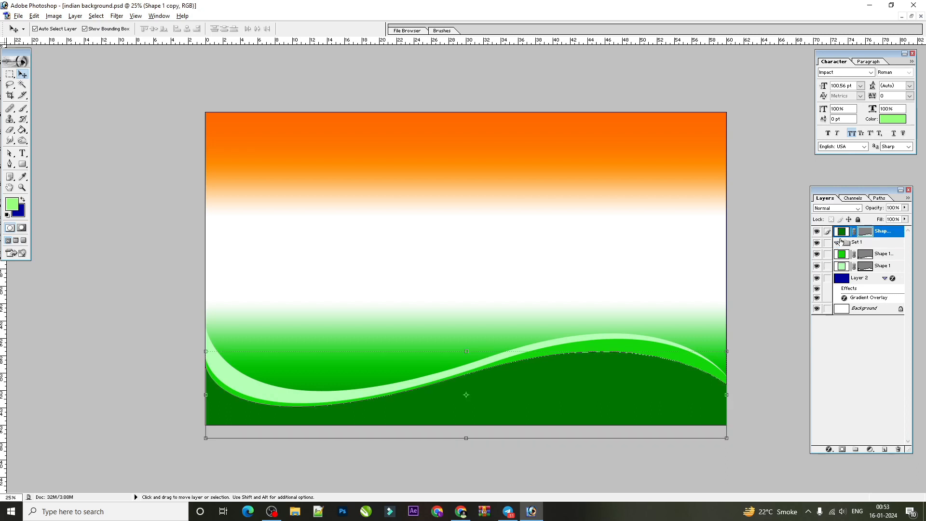
pyautogui.moveTo(845, 233)
pyautogui.mouseDown()
pyautogui.moveTo(847, 243)
pyautogui.moveTo(846, 235)
pyautogui.mouseUp()
pyautogui.click(818, 231)
pyautogui.click(817, 230)
pyautogui.click(818, 231)
pyautogui.click(818, 231)
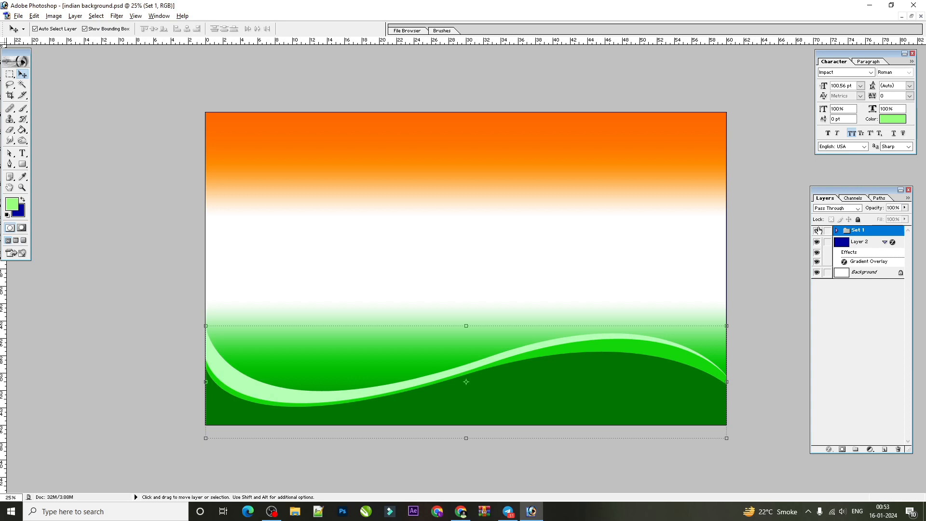
pyautogui.click(837, 231)
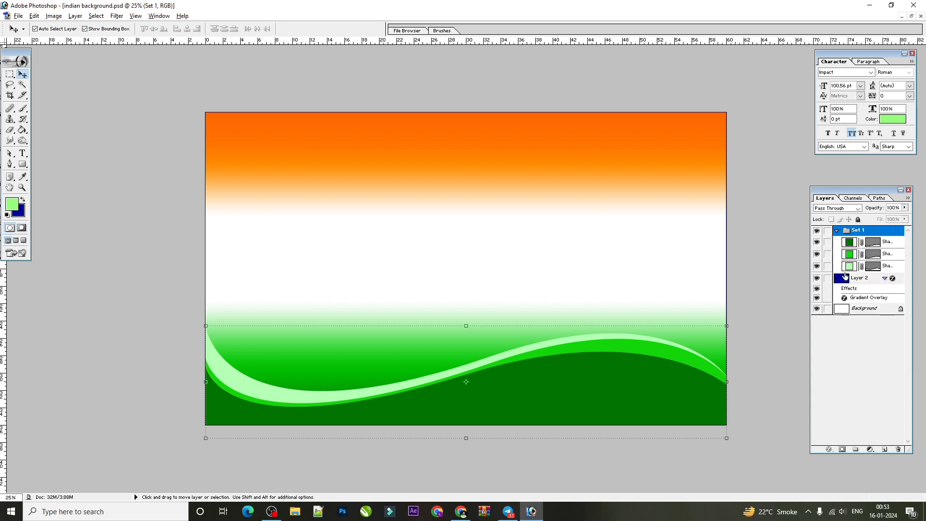
pyautogui.click(837, 231)
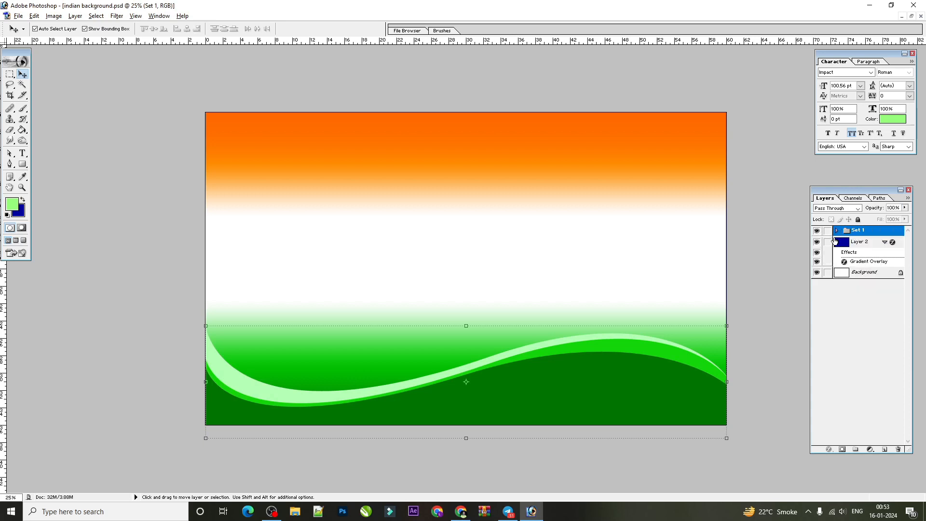
# Duplicate the layer set as Set 1 copy and move the copy up over the banner's orange area
pyautogui.rightClick(858, 235)
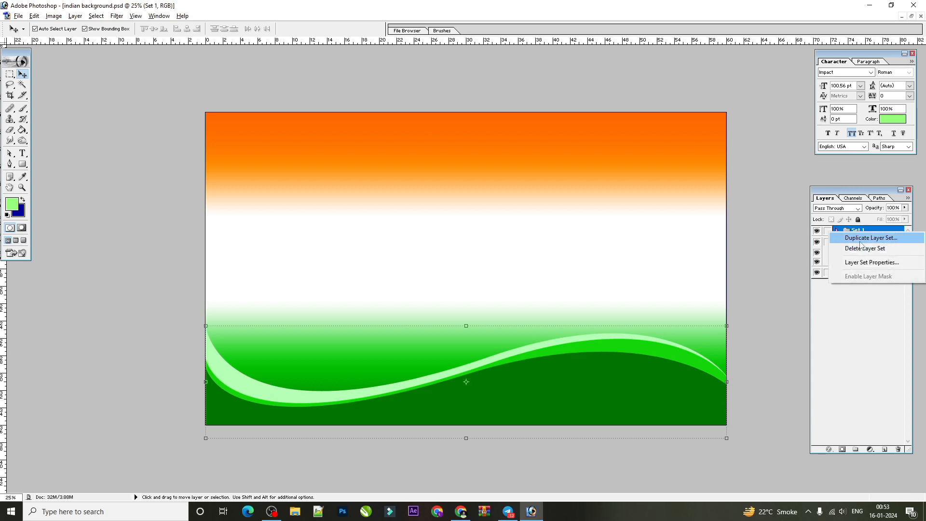
pyautogui.click(866, 238)
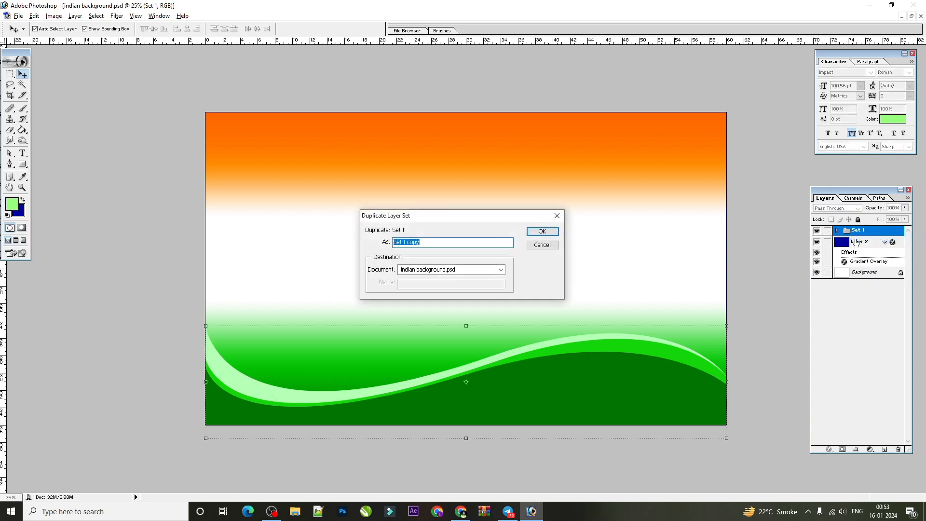
pyautogui.click(539, 232)
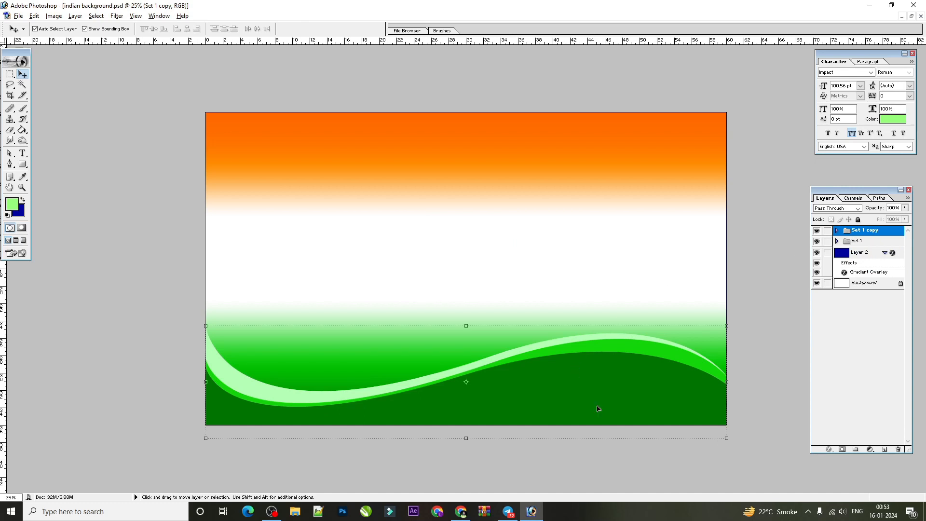
pyautogui.moveTo(606, 390); pyautogui.dragTo(602, 180)
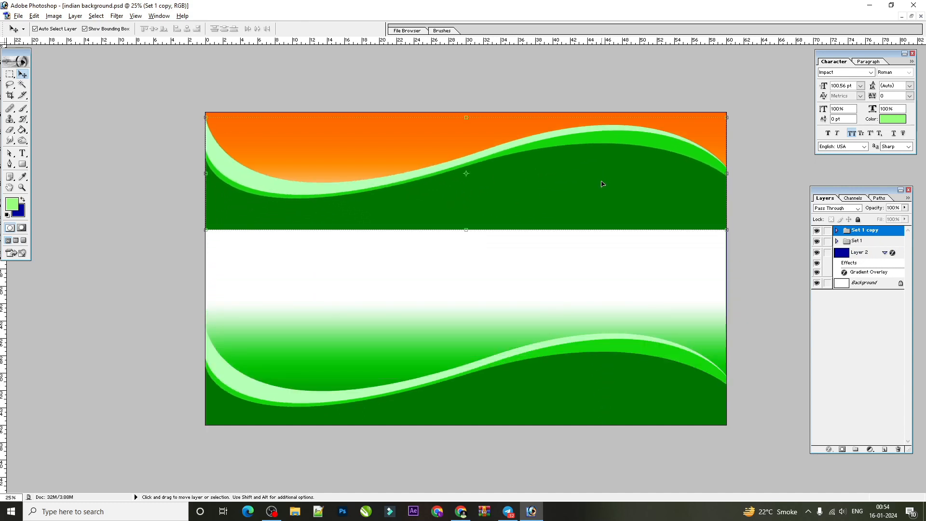
# Flip Set 1 copy horizontally and vertically so its waves hang from the banner's upper edge
pyautogui.hotkey('ctrl', 't')
pyautogui.rightClick(586, 214)
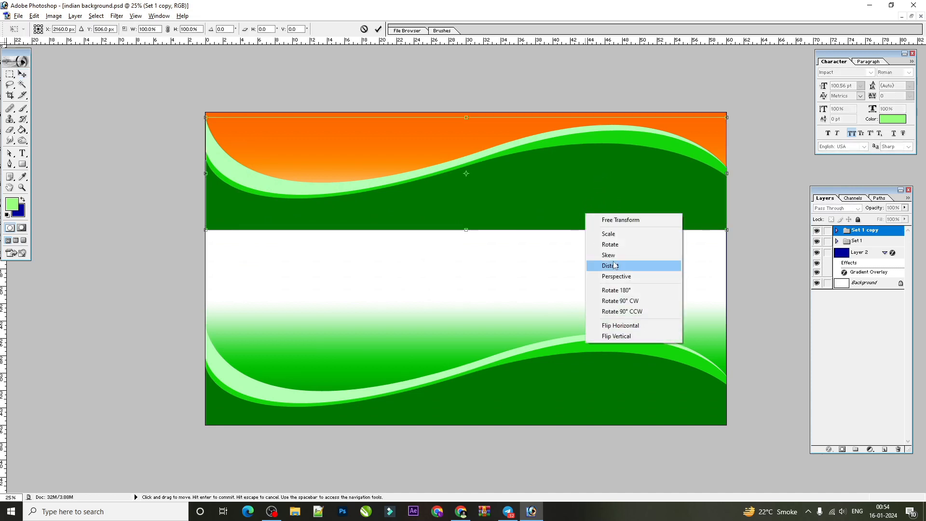
pyautogui.click(626, 327)
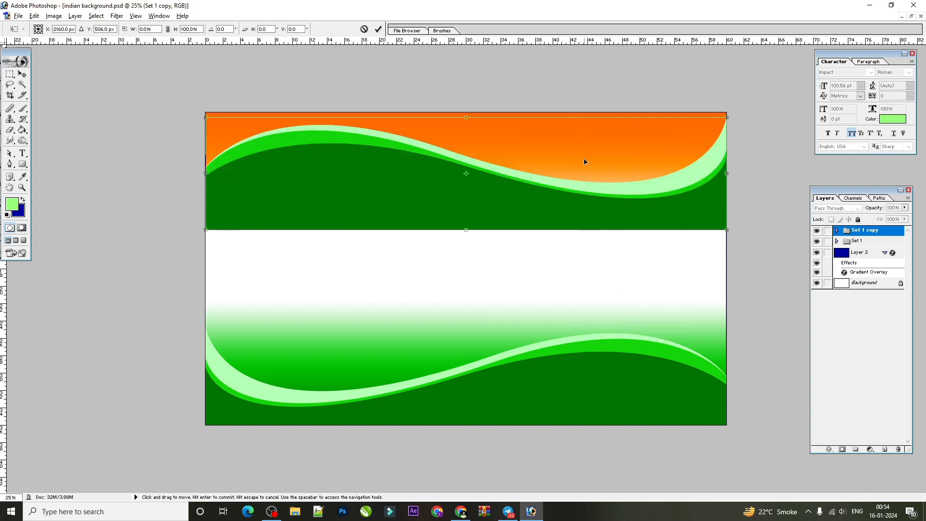
pyautogui.rightClick(579, 202)
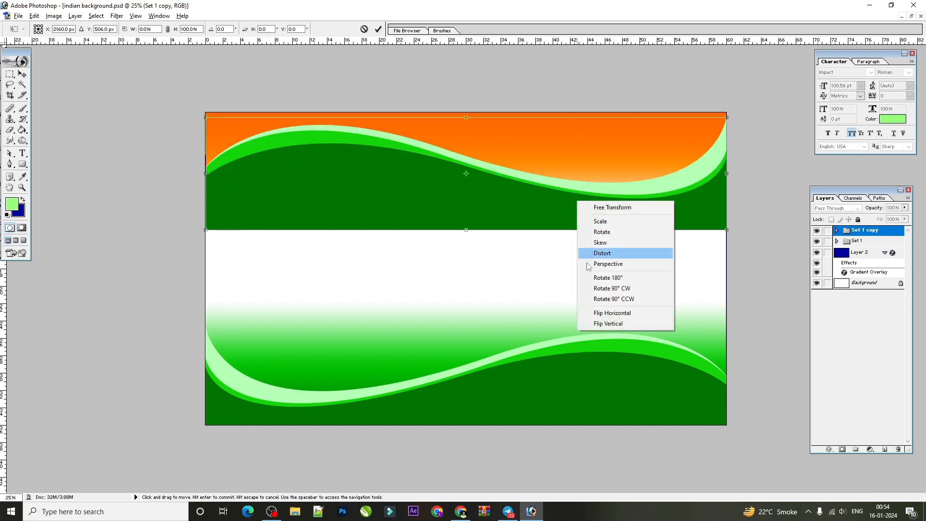
pyautogui.click(609, 326)
pyautogui.press('Return')
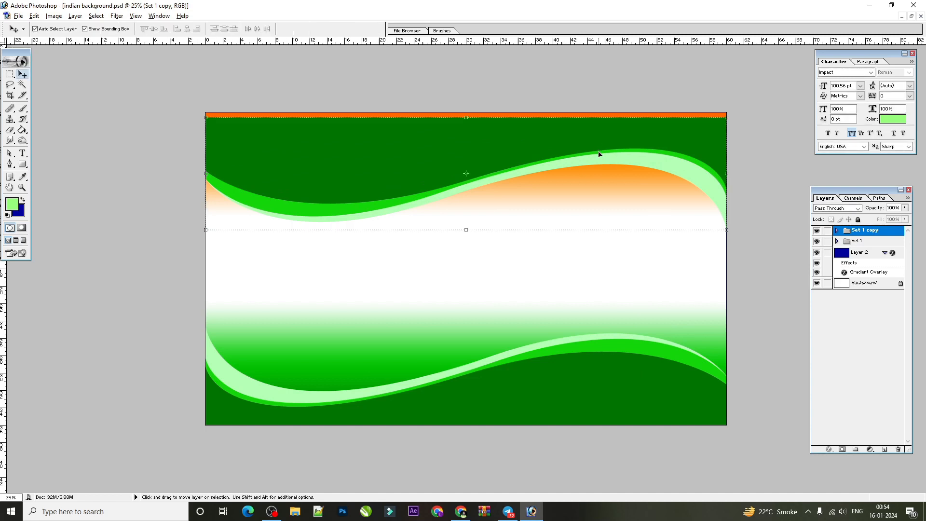
# Nudge Set 1 copy up until it covers the orange gap and extends past the banner's top edge
pyautogui.hotkey('shift', 'Up')
pyautogui.hotkey('shift', 'Up')
pyautogui.hotkey('shift', 'Up')
pyautogui.hotkey('shift', 'Up')
pyautogui.hotkey('shift', 'Up')
pyautogui.hotkey('shift', 'Up')
pyautogui.hotkey('shift', 'Up')
pyautogui.hotkey('shift', 'Up')
pyautogui.hotkey('shift', 'Up')
pyautogui.hotkey('shift', 'Up')
pyautogui.hotkey('shift', 'Up')
pyautogui.hotkey('shift', 'Up')
pyautogui.hotkey('shift', 'Up')
pyautogui.hotkey('shift', 'Up')
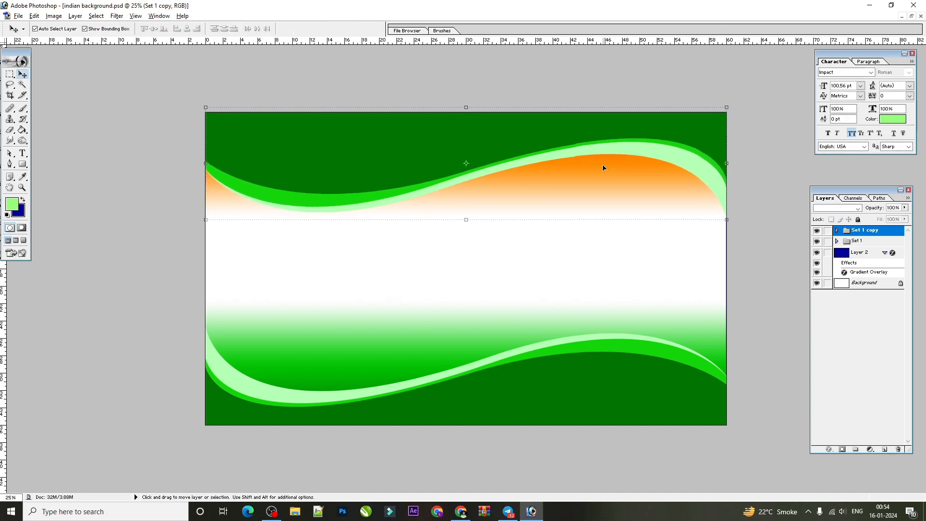
pyautogui.hotkey('shift', 'Up')
pyautogui.hotkey('shift', 'Up')
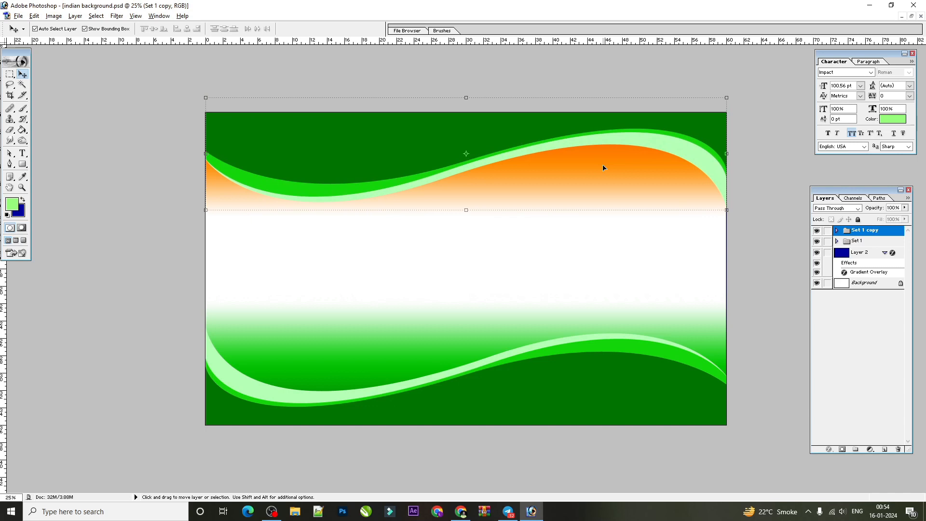
# Try moving the lower dark green wave alone and Set 1 as a whole, undoing both moves
pyautogui.click(622, 375)
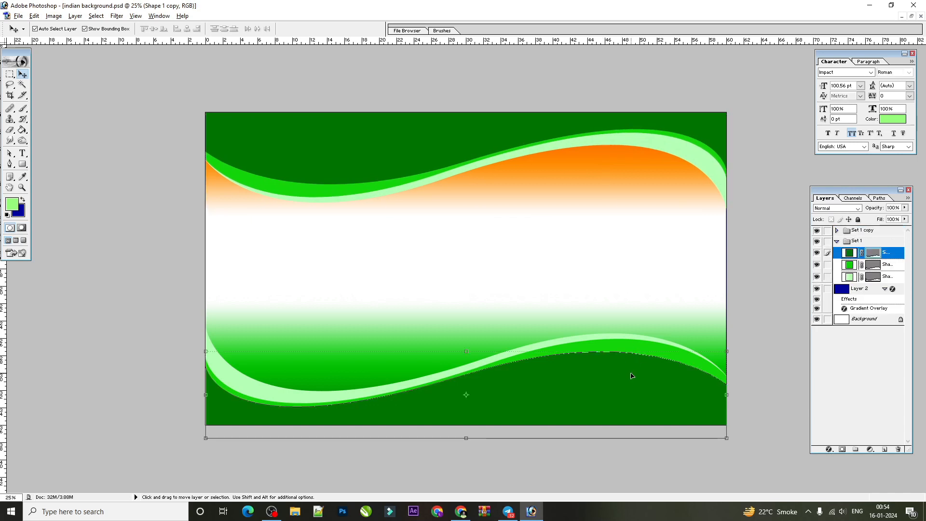
pyautogui.click(837, 241)
pyautogui.click(837, 241)
pyautogui.click(845, 256)
pyautogui.moveTo(649, 368); pyautogui.dragTo(651, 392)
pyautogui.hotkey('ctrl', 'z')
pyautogui.click(847, 242)
pyautogui.moveTo(650, 341); pyautogui.dragTo(649, 347)
pyautogui.hotkey('ctrl', 'z')
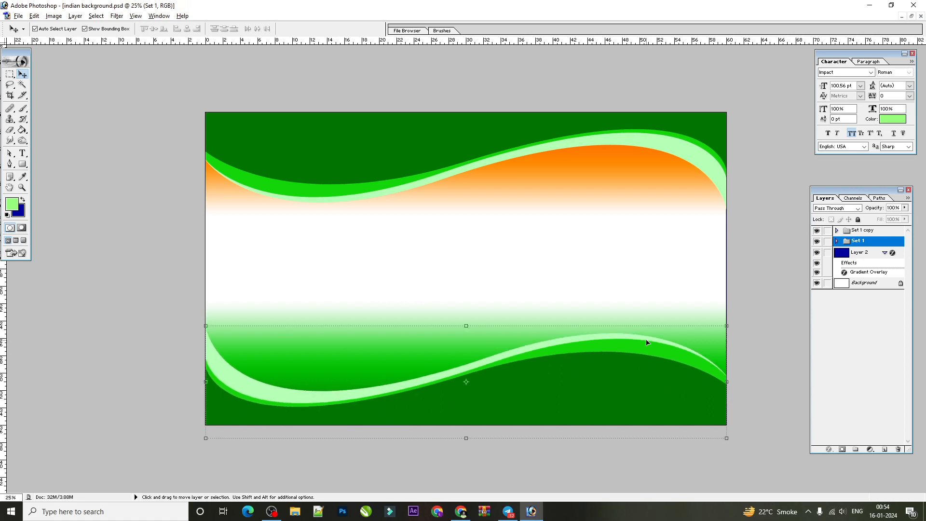
# Recolour the dark green wave in Set 1 copy orange (FF7E00)
pyautogui.click(675, 133)
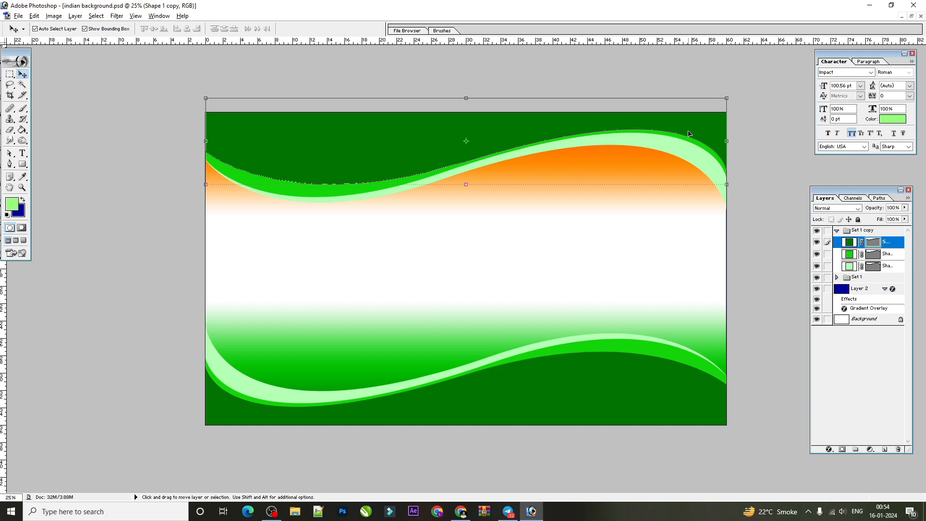
pyautogui.doubleClick(849, 242)
pyautogui.click(564, 151)
pyautogui.click(272, 346)
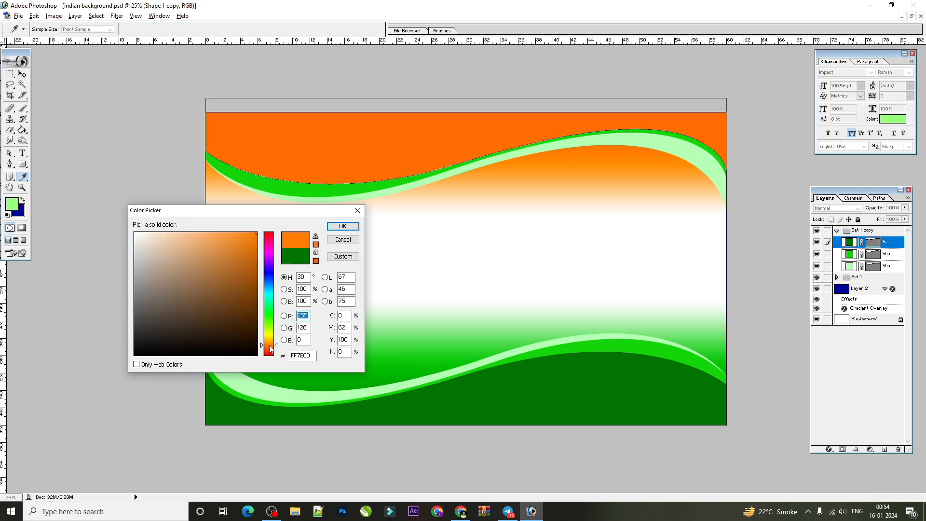
pyautogui.press('Return')
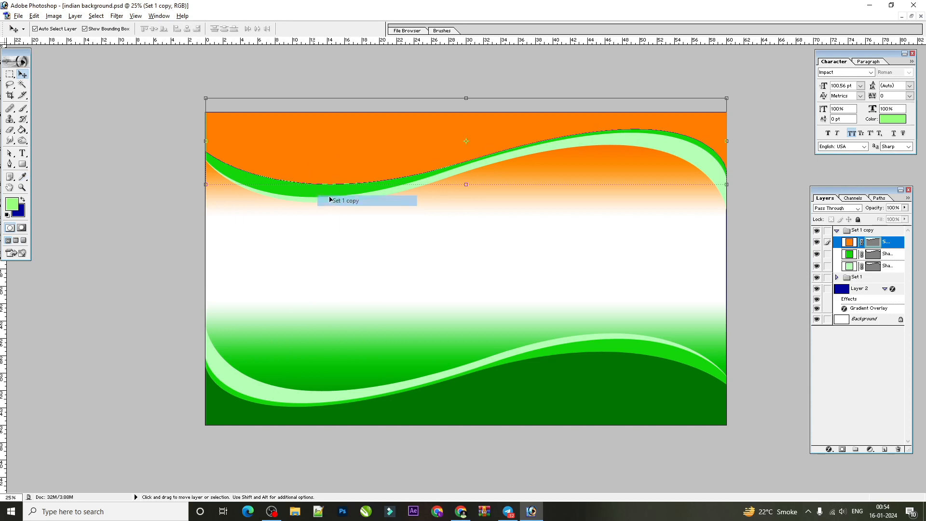
# Recolour the middle bright green wave in Set 1 copy amber yellow (FFBA00)
pyautogui.click(864, 230)
pyautogui.click(851, 254)
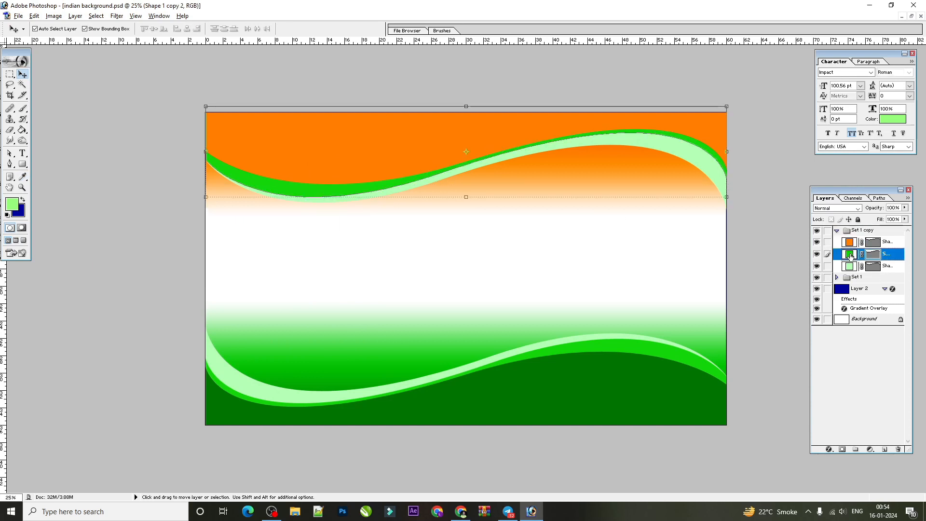
pyautogui.doubleClick(850, 256)
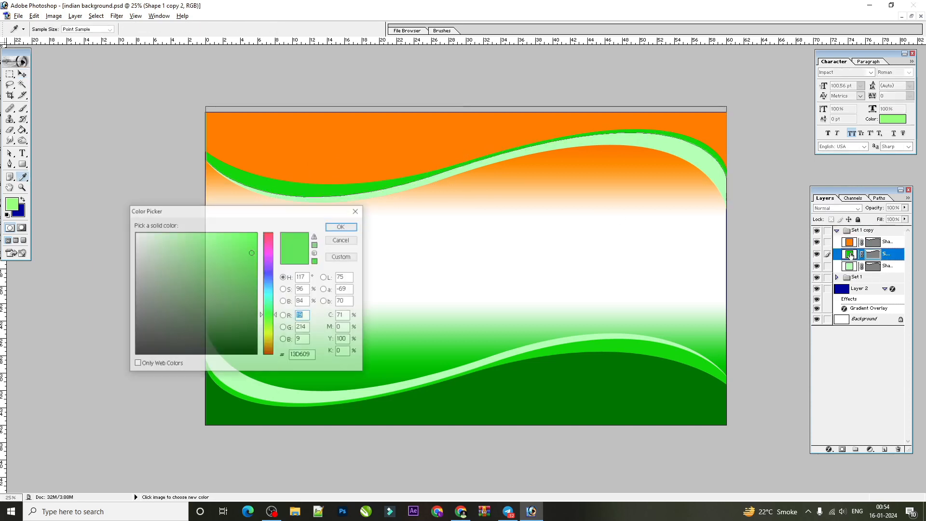
pyautogui.click(270, 343)
pyautogui.moveTo(249, 257); pyautogui.dragTo(252, 243)
pyautogui.click(582, 155)
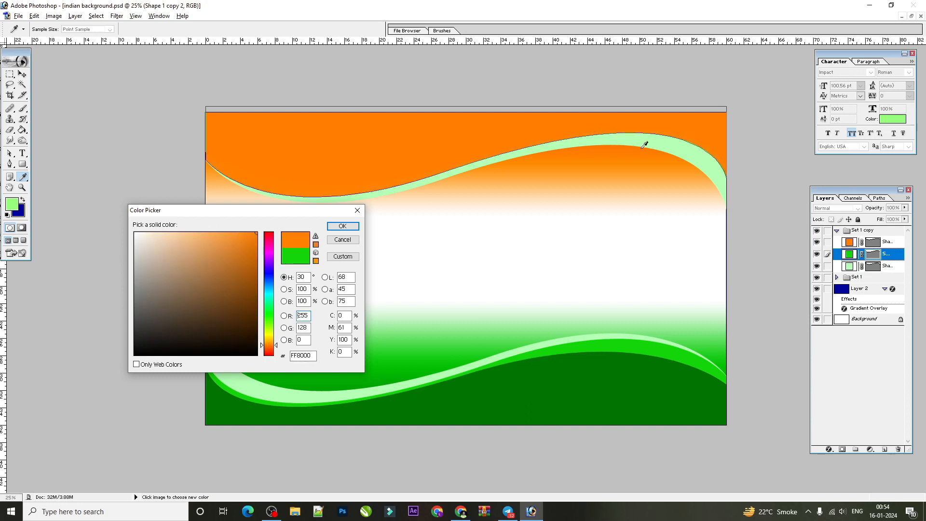
pyautogui.click(270, 340)
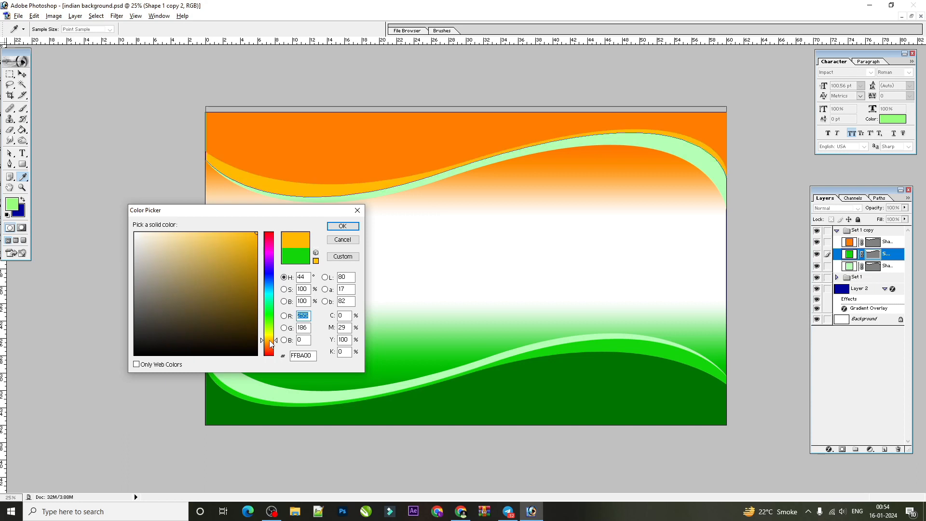
pyautogui.click(343, 225)
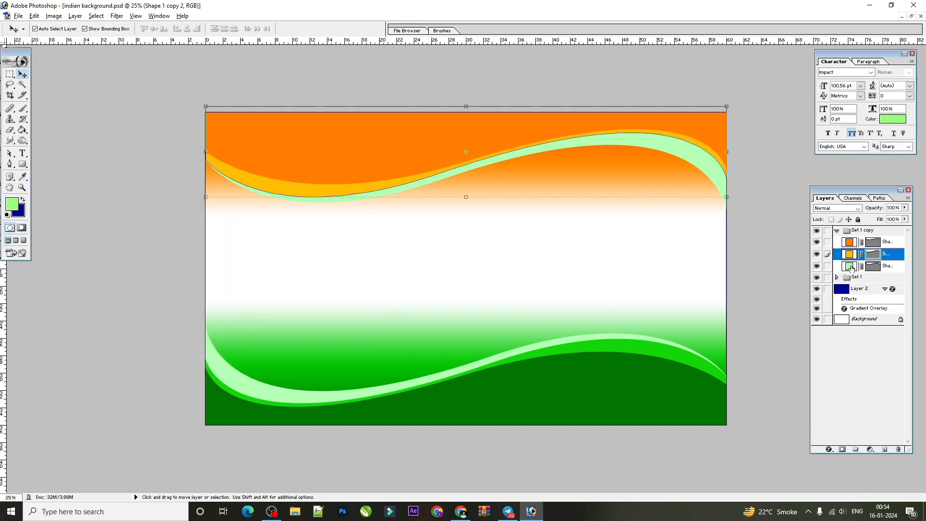
# Recolour the pale green wave in Set 1 copy light peach-yellow (FFD877)
pyautogui.doubleClick(850, 266)
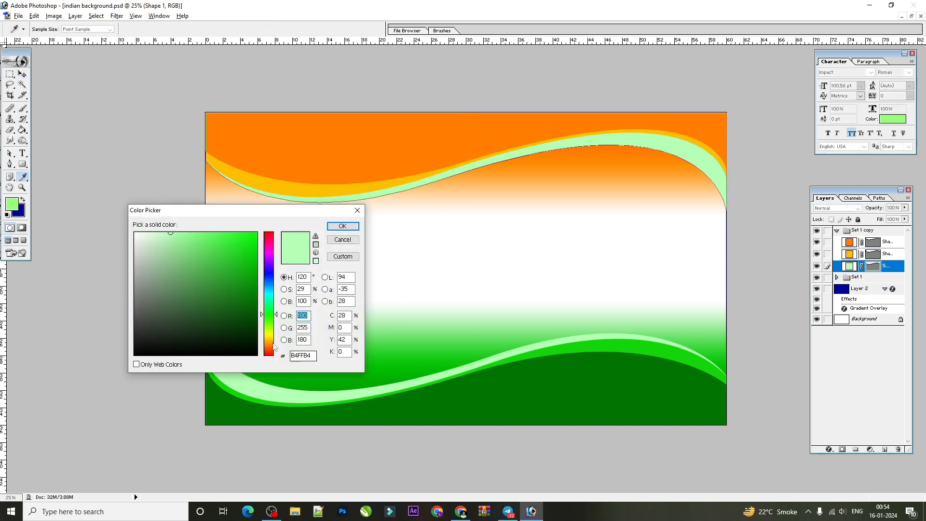
pyautogui.click(268, 341)
pyautogui.click(234, 296)
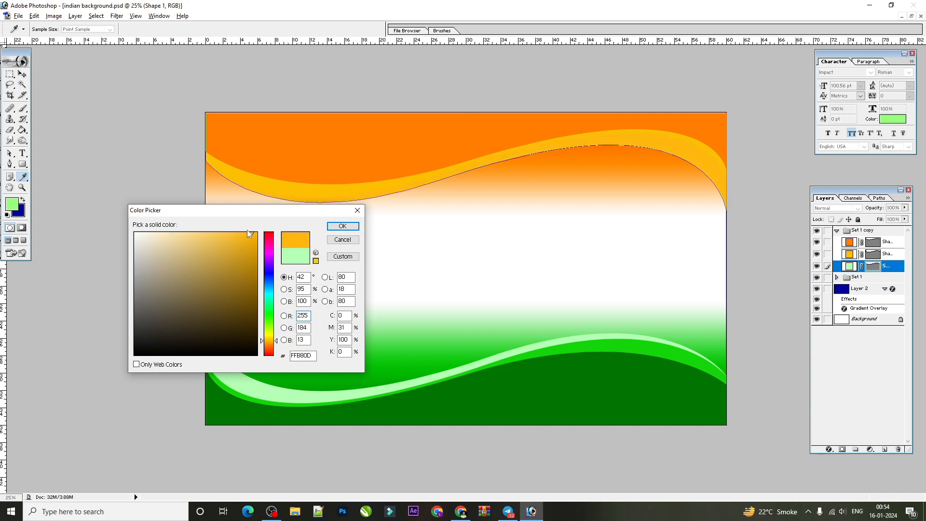
pyautogui.click(209, 232)
pyautogui.click(268, 344)
pyautogui.moveTo(267, 341); pyautogui.dragTo(267, 341)
pyautogui.click(200, 233)
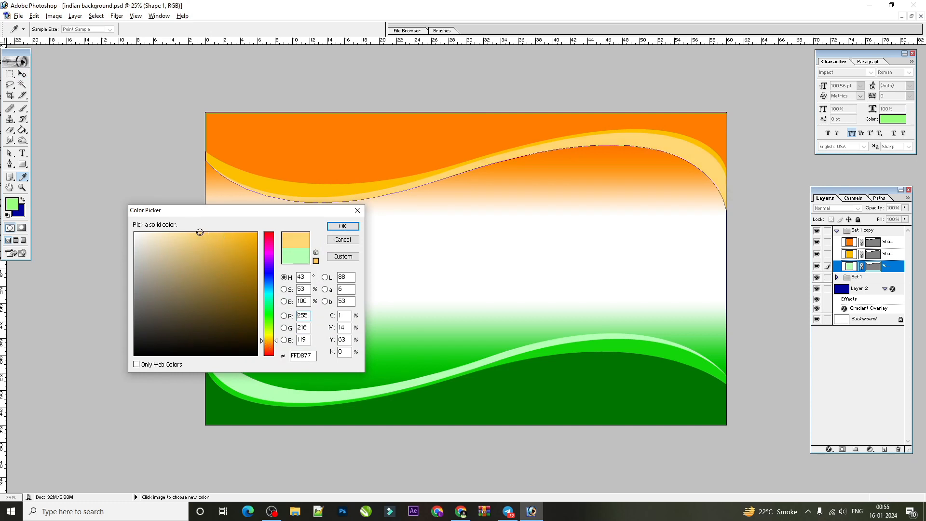
pyautogui.click(342, 227)
pyautogui.press('v')
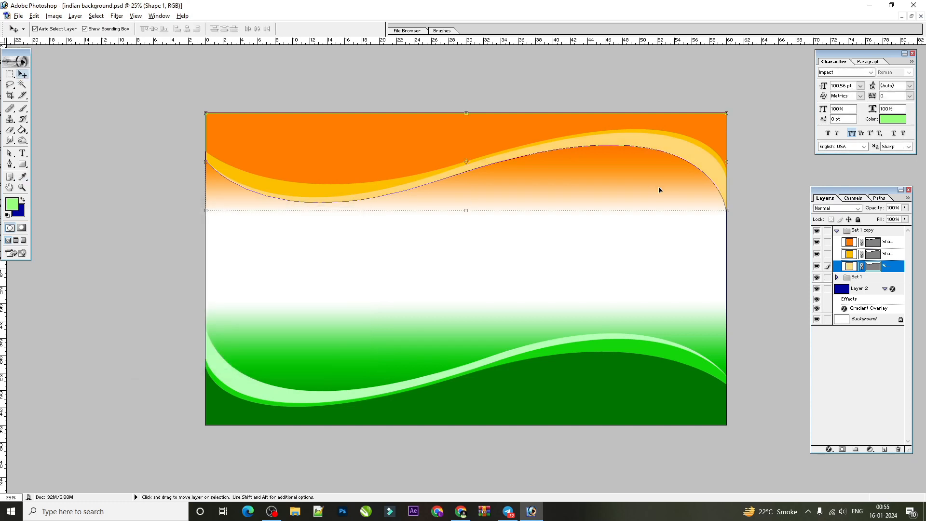
# Select the Background layer and add the text "india" in the banner's white band
pyautogui.rightClick(609, 203)
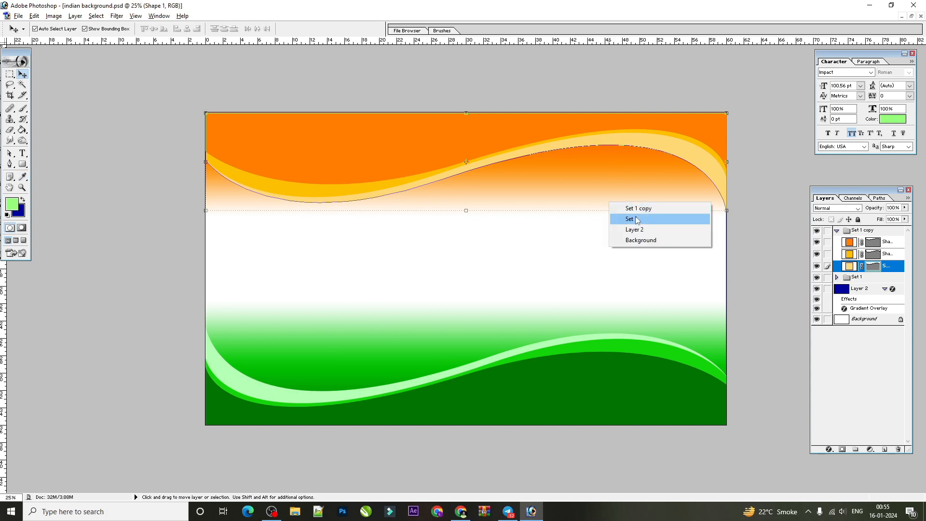
pyautogui.click(632, 228)
pyautogui.rightClick(616, 234)
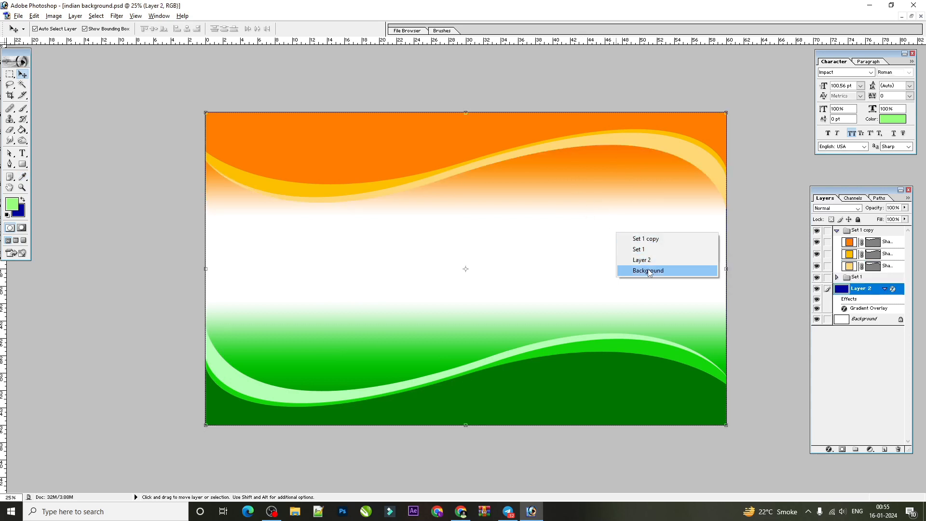
pyautogui.click(634, 269)
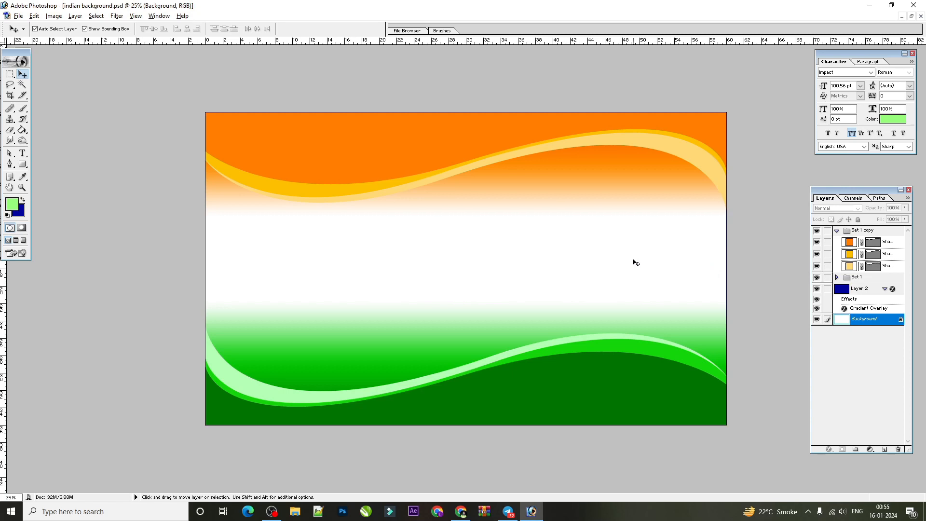
pyautogui.click(22, 154)
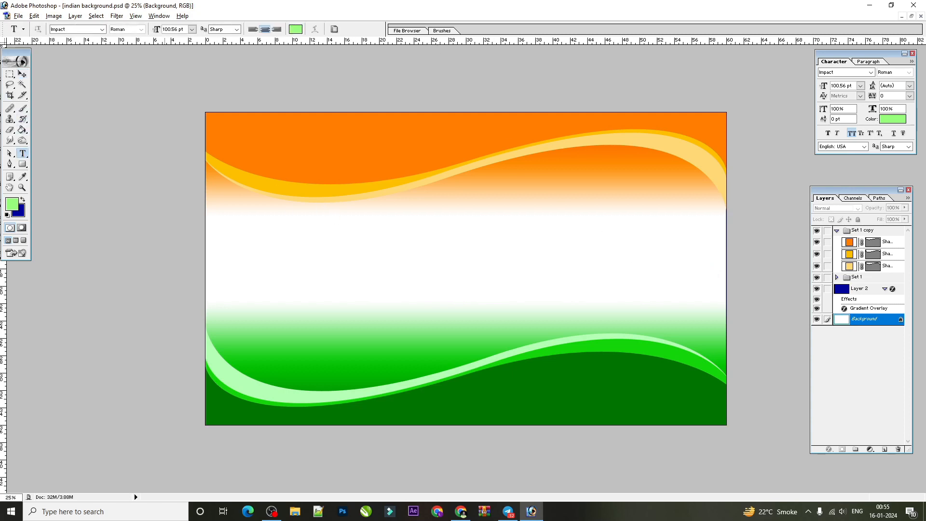
pyautogui.click(358, 266)
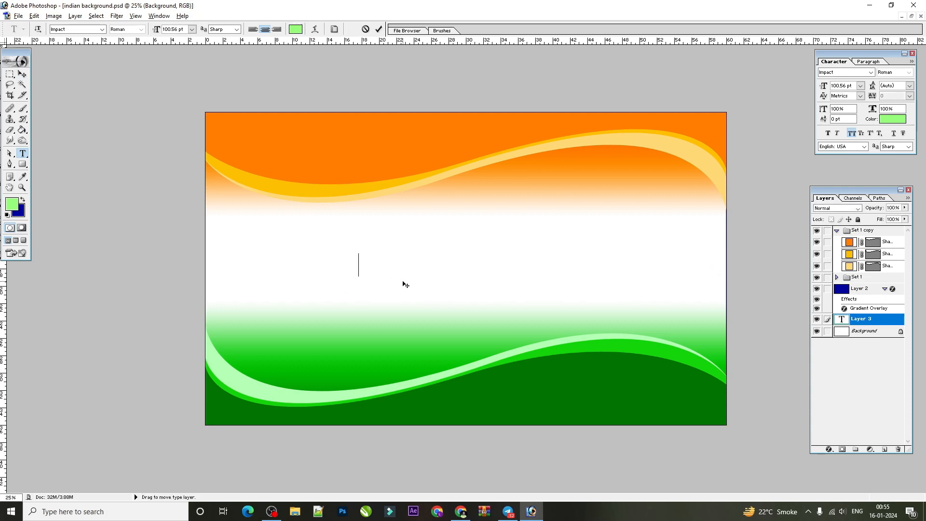
pyautogui.write('india')
pyautogui.click(22, 74)
# Set the colour of the india text to dark blue (000FA4)
pyautogui.click(887, 117)
pyautogui.moveTo(213, 236); pyautogui.dragTo(312, 209)
pyautogui.click(267, 275)
pyautogui.click(250, 278)
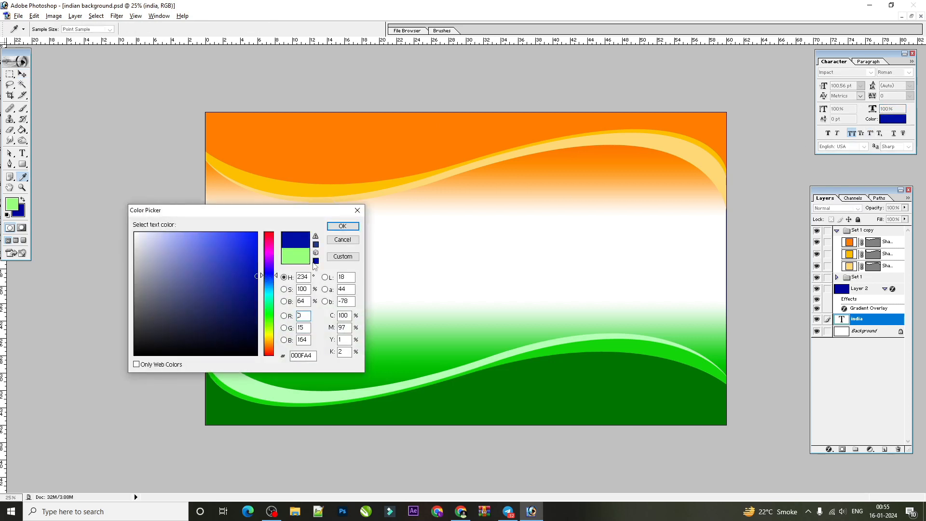
pyautogui.click(342, 226)
pyautogui.click(26, 66)
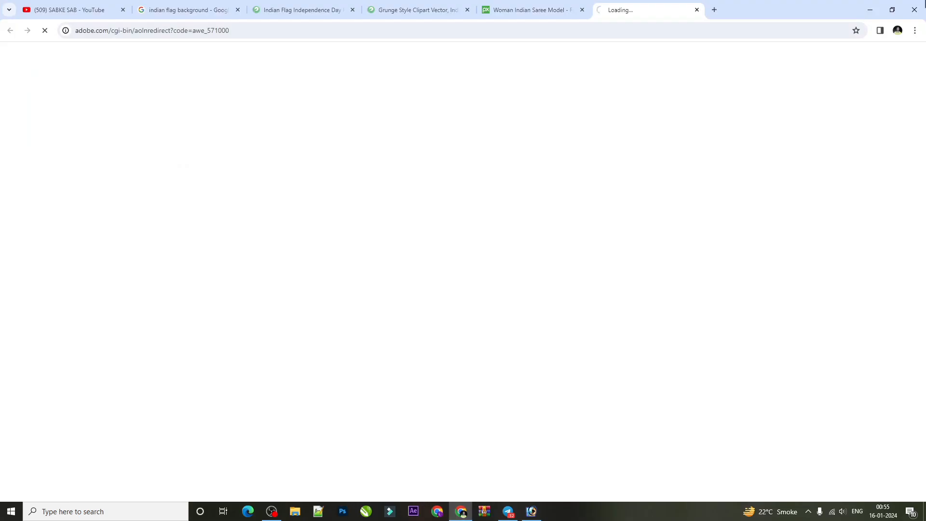
pyautogui.click(871, 6)
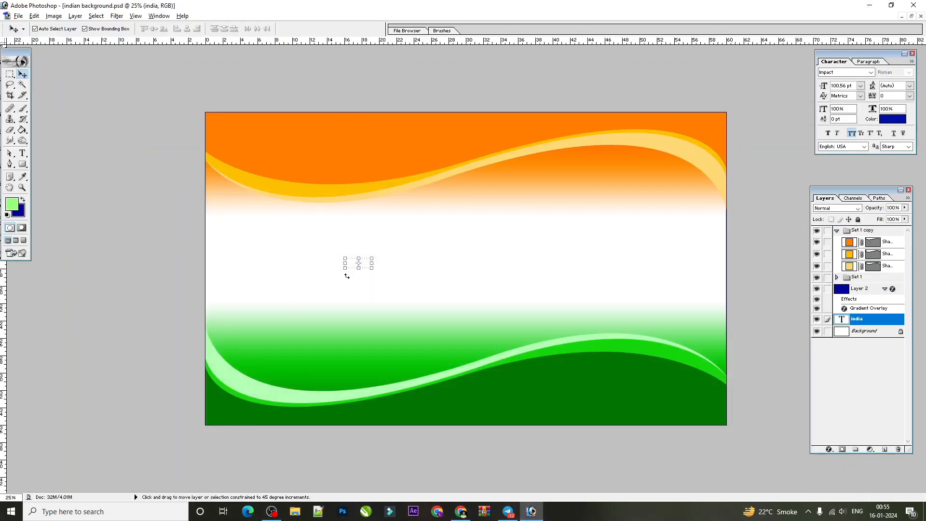
# Bring the india text layer to the front and enlarge it to about 30 inches wide across the white band
pyautogui.hotkey('ctrl', 'shift', ']')
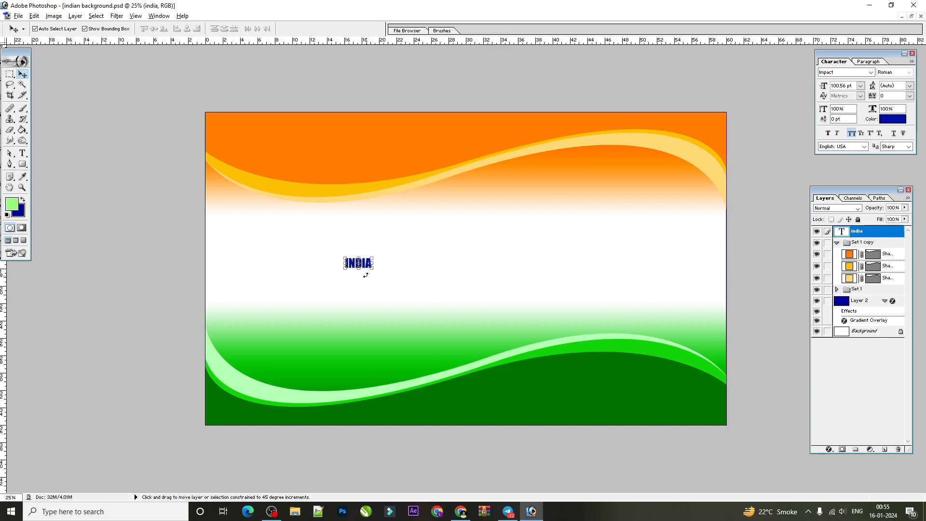
pyautogui.moveTo(375, 261); pyautogui.dragTo(568, 186)
pyautogui.moveTo(552, 241); pyautogui.dragTo(562, 272)
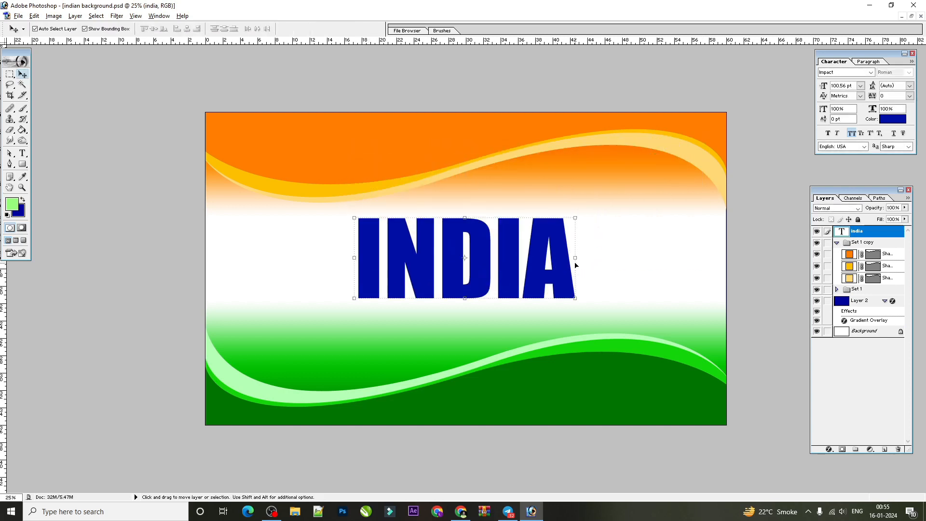
pyautogui.moveTo(576, 219); pyautogui.dragTo(602, 211)
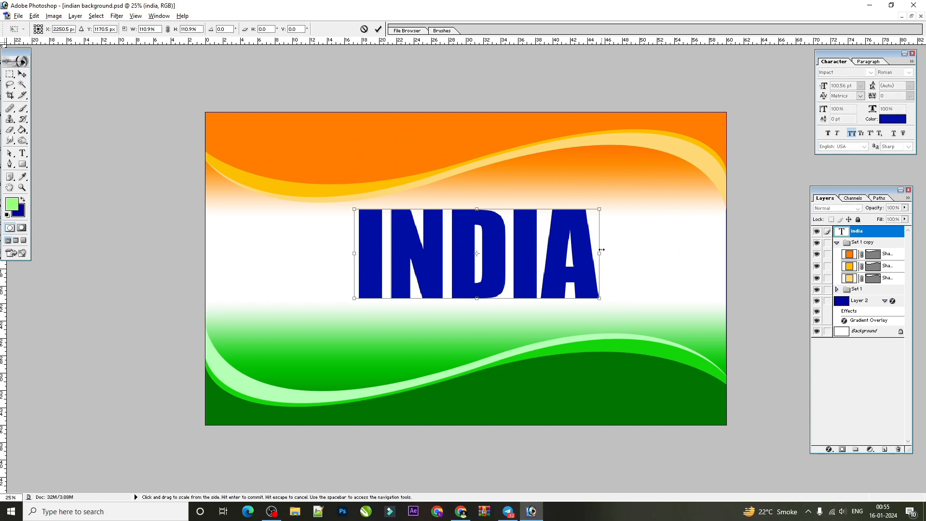
pyautogui.moveTo(601, 254); pyautogui.dragTo(614, 253)
pyautogui.press('Return')
# Centre the india text horizontally on the canvas and move it slightly down within the white band
pyautogui.hotkey('ctrl', 'a')
pyautogui.click(187, 29)
pyautogui.hotkey('ctrl', 'd')
pyautogui.moveTo(485, 227); pyautogui.dragTo(485, 233)
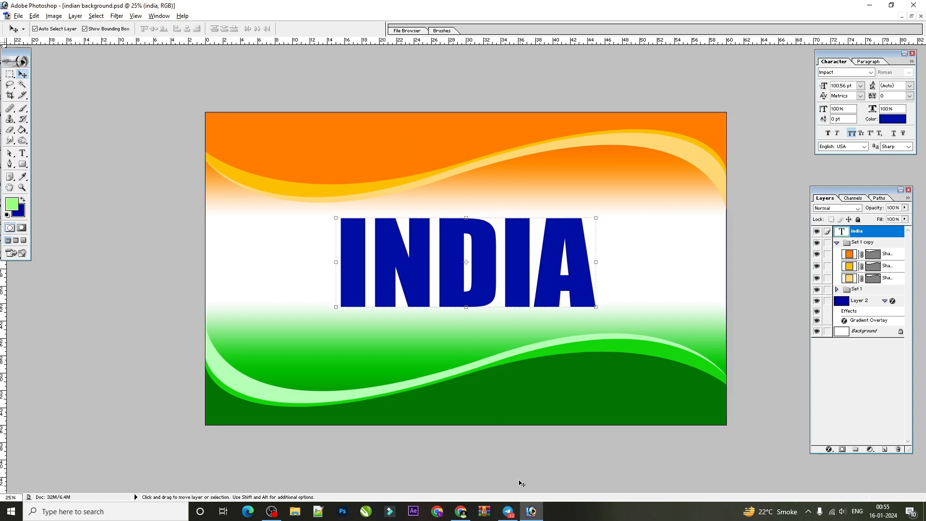
pyautogui.rightClick(570, 248)
pyautogui.click(579, 251)
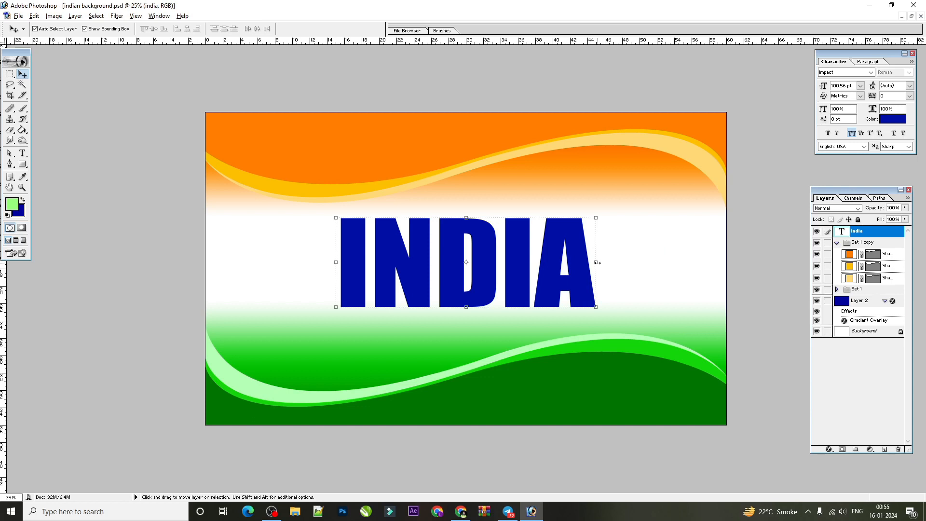